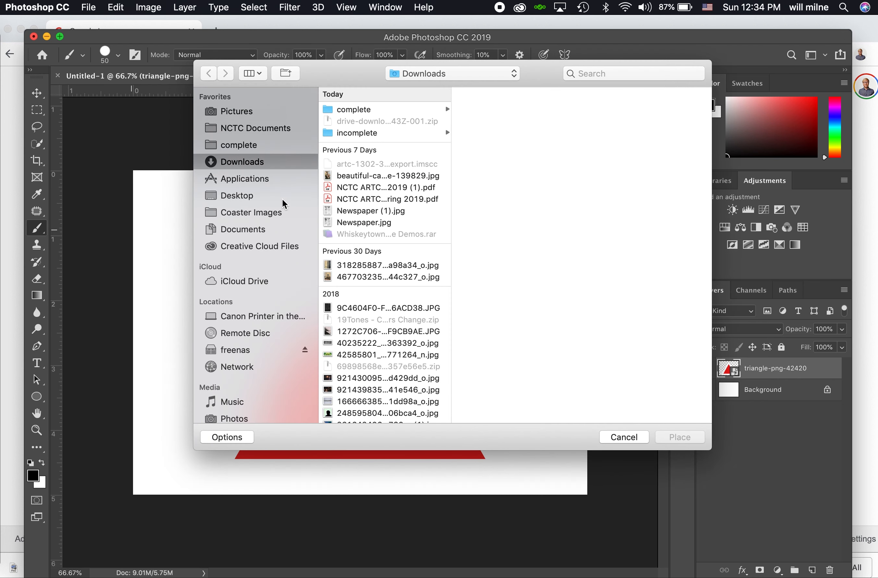
# Place pexels-photo-173473.jpeg from the Take Ten folder in NCTC Documents into the document at its default size
pyautogui.click(262, 131)
pyautogui.click(361, 113)
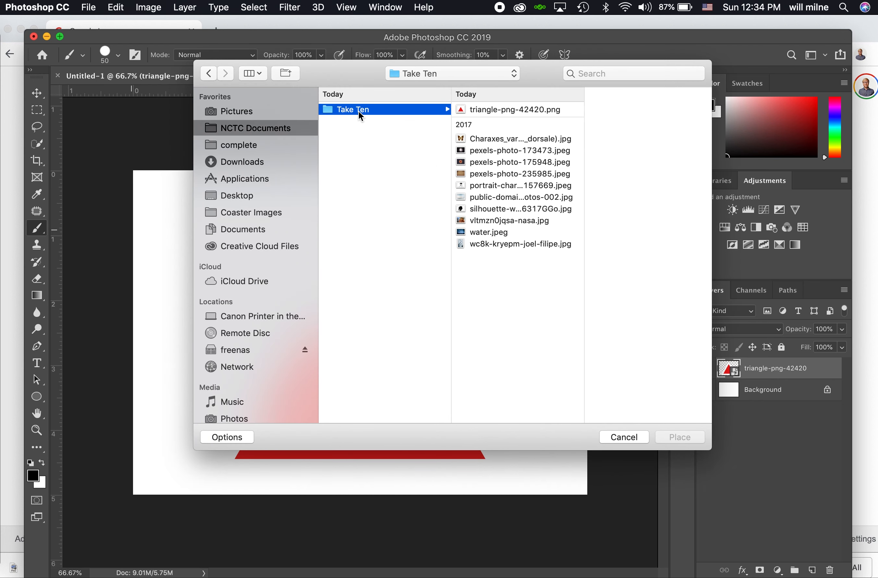
pyautogui.click(505, 153)
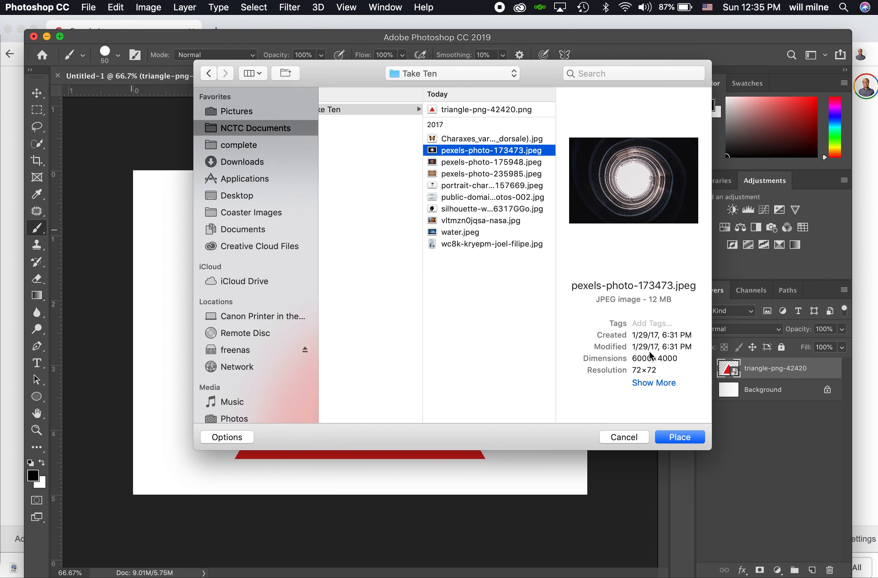
pyautogui.click(680, 438)
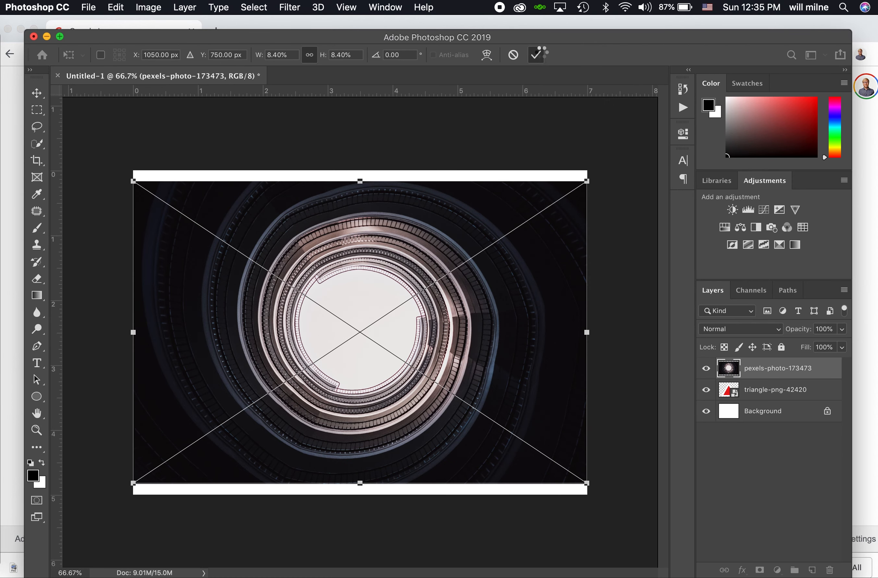
pyautogui.click(543, 56)
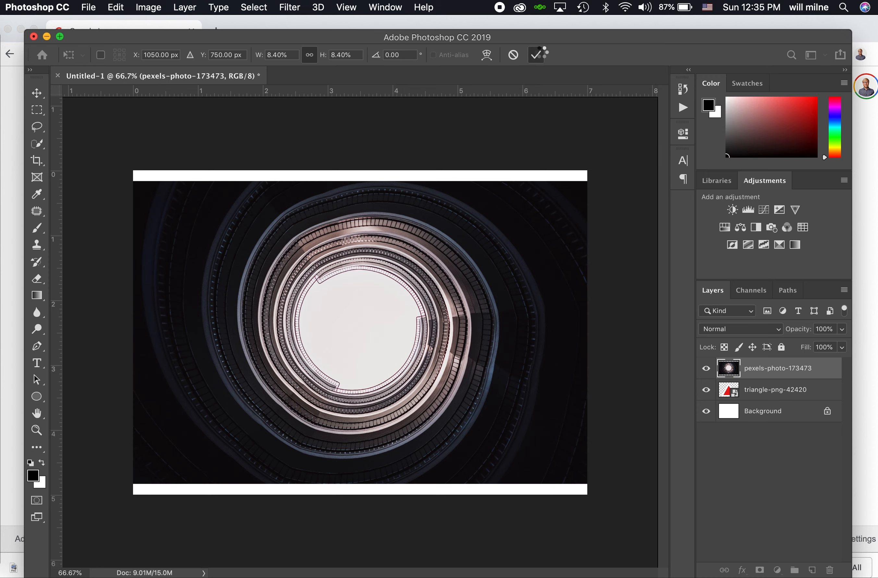
# Switch to Chrome and search Google Images for "galaxy"
pyautogui.click(859, 249)
pyautogui.click(390, 284)
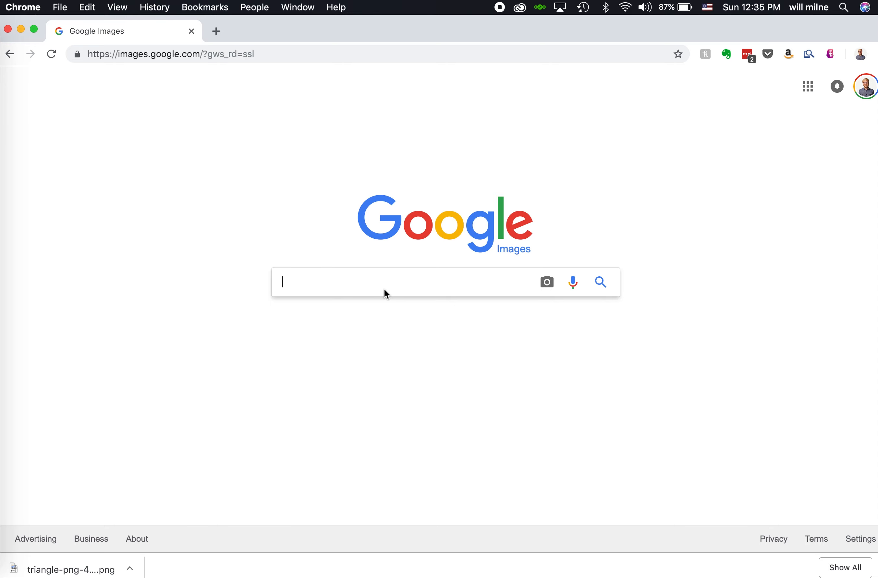
pyautogui.write('galaxy')
pyautogui.press('Return')
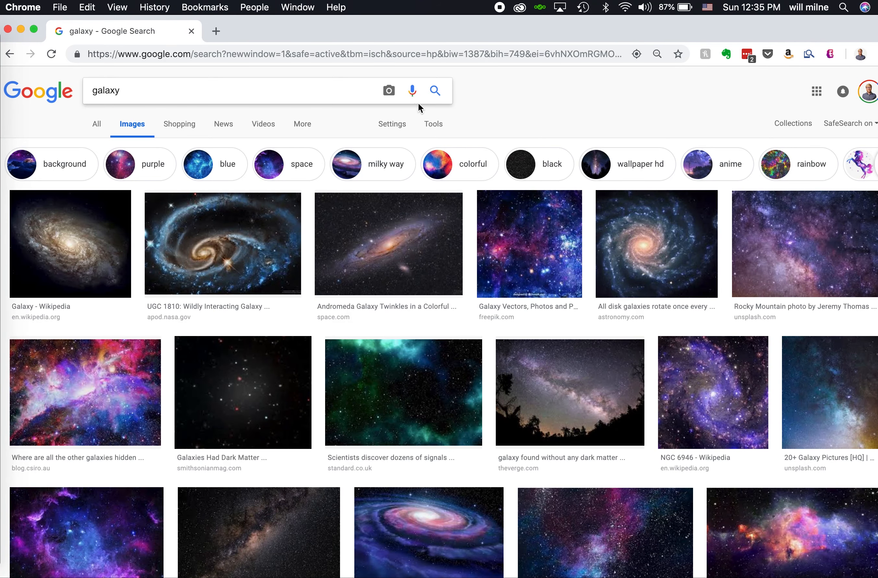
# Filter the galaxy image results to Large size and the usage right Labeled for reuse with modification
pyautogui.click(436, 123)
pyautogui.click(104, 142)
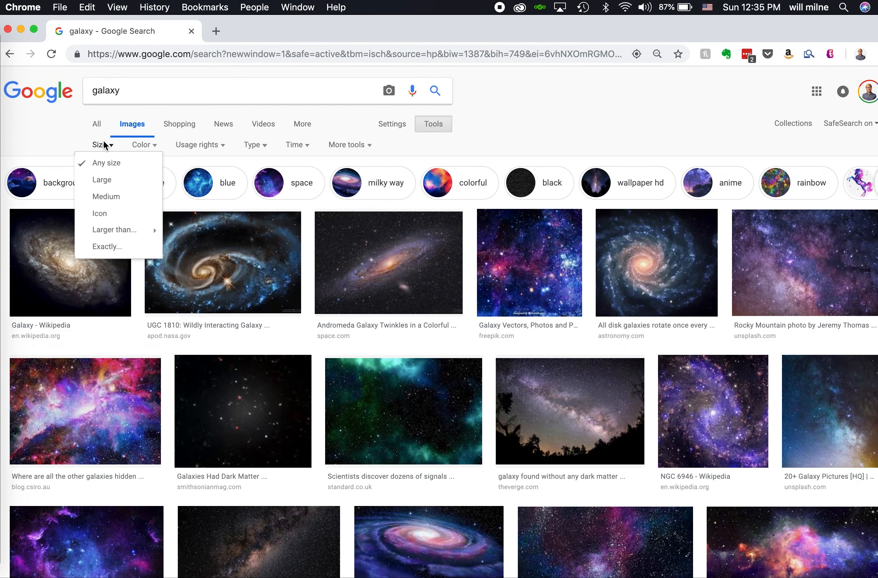
pyautogui.click(114, 184)
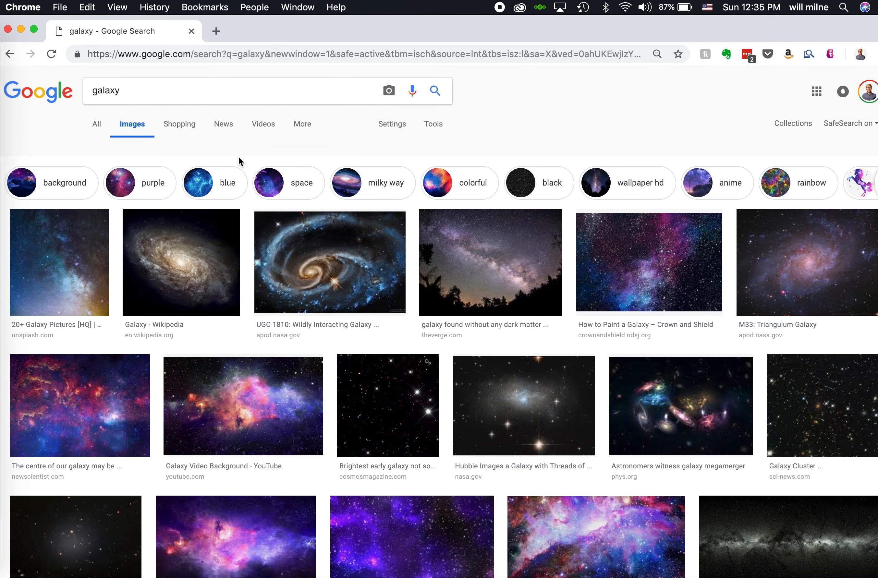
pyautogui.click(213, 146)
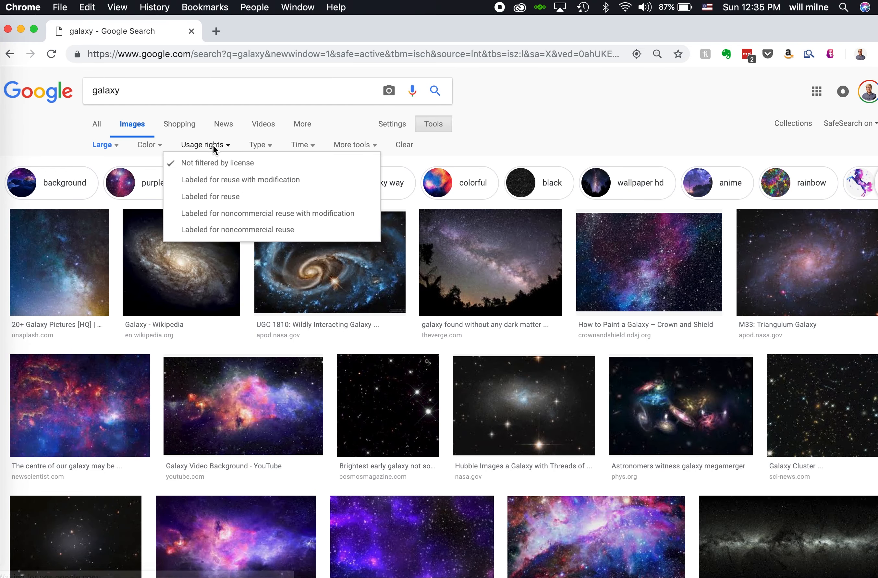
pyautogui.click(222, 180)
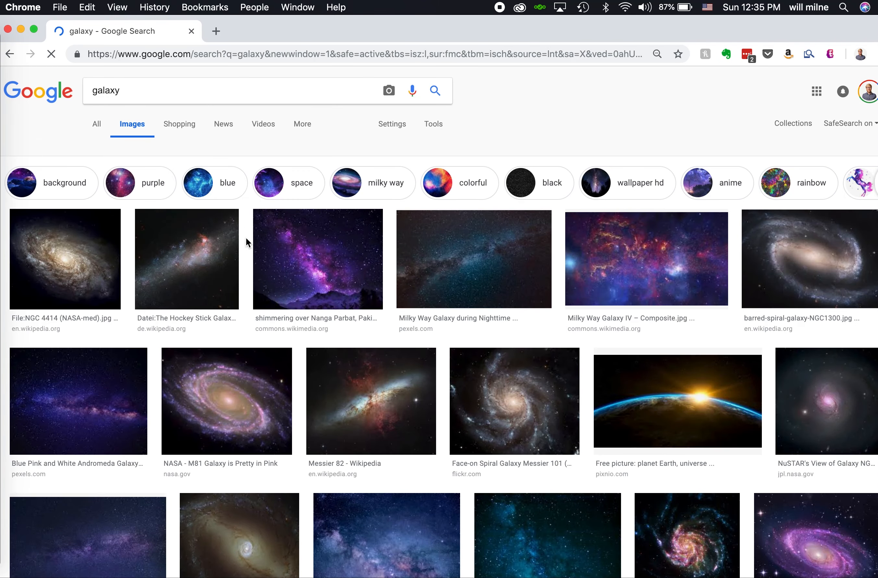
# Find the Starry Milky Way Galaxy image from goodfreephotos.com in the results and open its preview
pyautogui.scroll(-1, 581, 343)
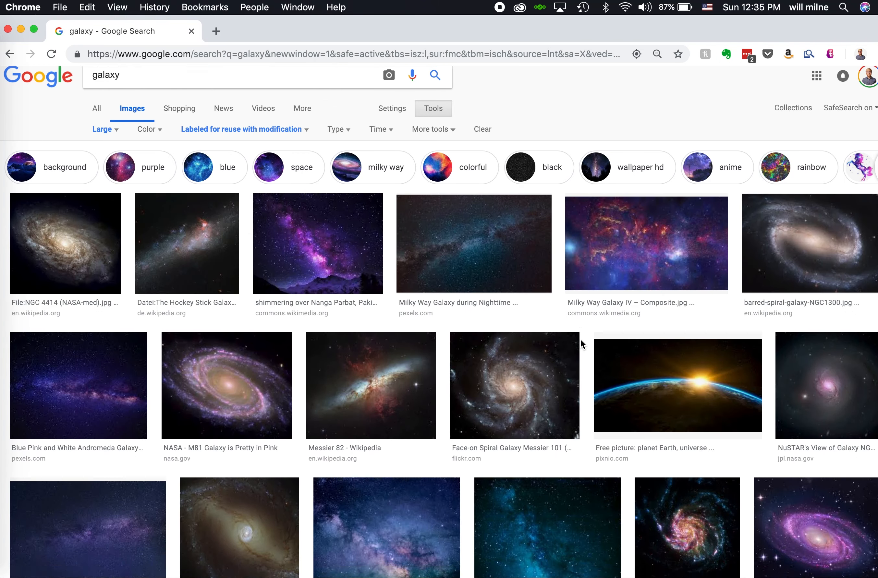
pyautogui.scroll(-5, 581, 344)
pyautogui.click(400, 295)
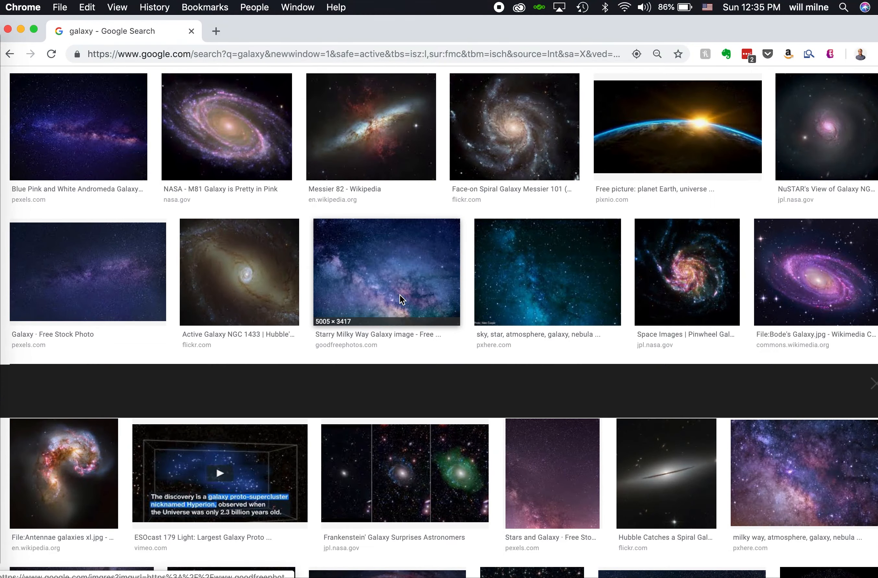
pyautogui.rightClick(306, 326)
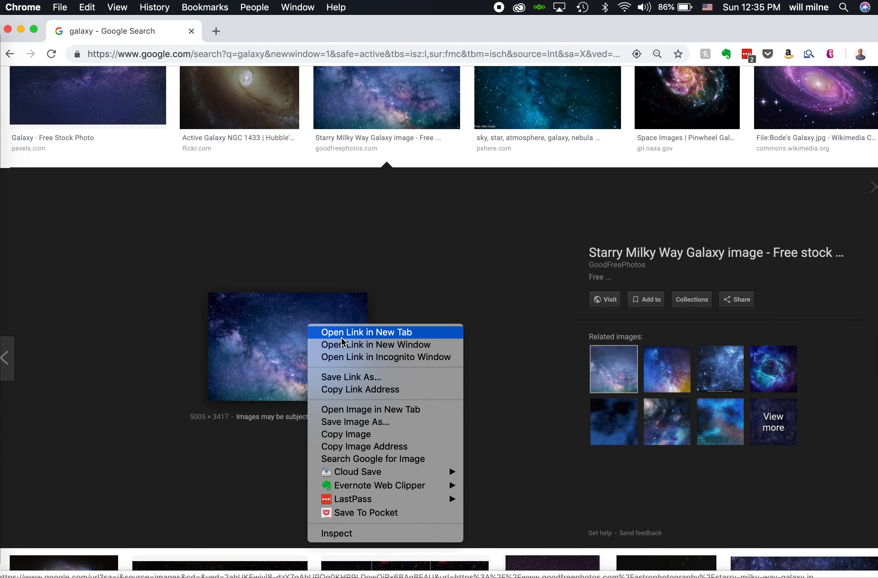
pyautogui.click(347, 410)
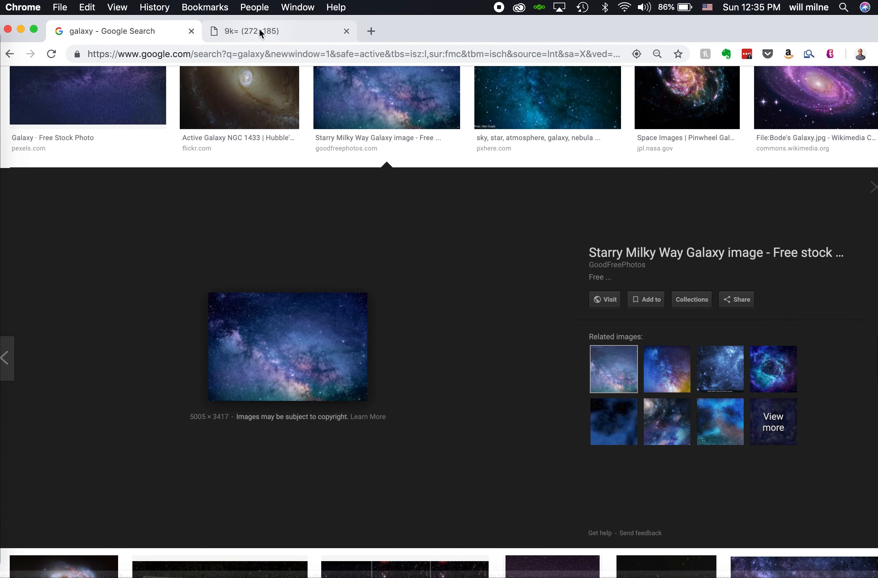
pyautogui.click(259, 29)
pyautogui.click(347, 31)
# Open the Starry Milky Way Galaxy source page in a new browser tab and open the photo's full-resolution version
pyautogui.rightClick(281, 334)
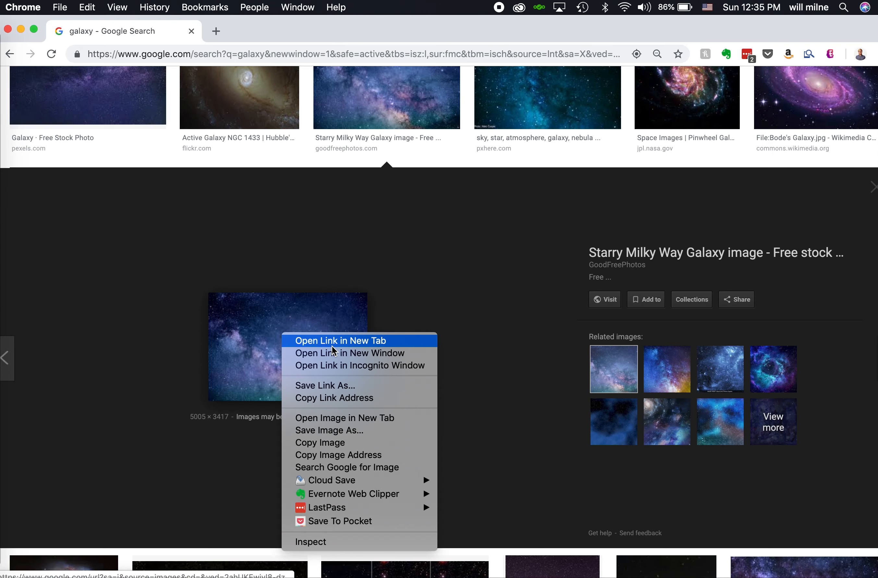
pyautogui.click(332, 346)
pyautogui.click(243, 35)
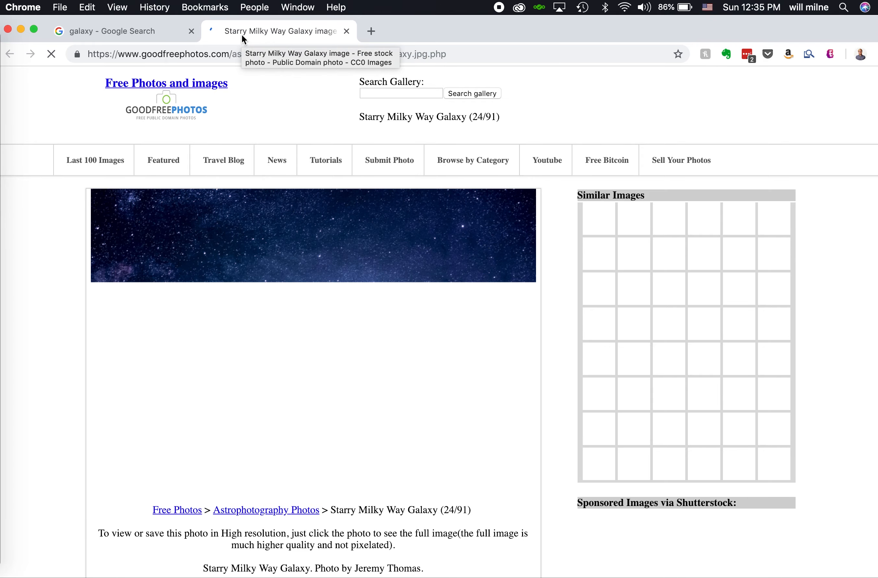
pyautogui.click(425, 299)
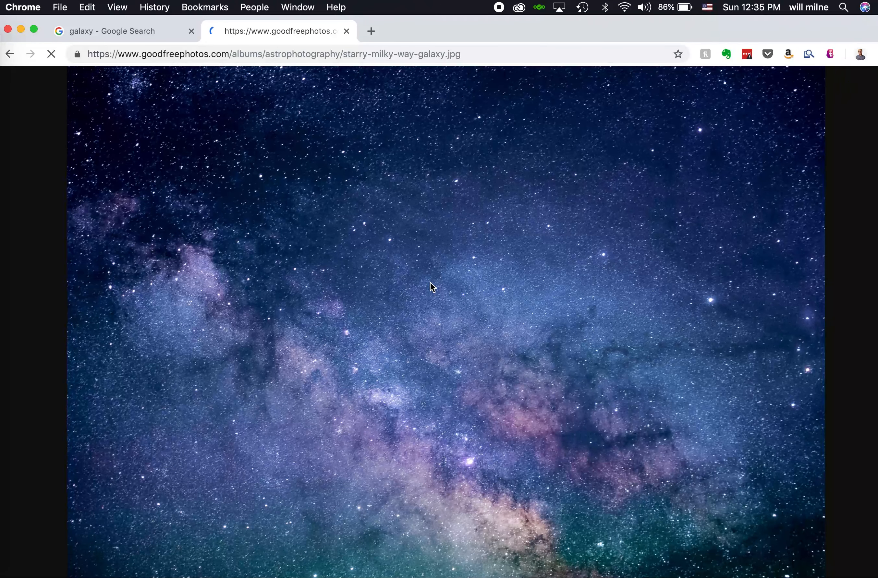
# Enlarge starry-milky-way-galaxy.jpg to actual size and copy the image
pyautogui.click(430, 283)
pyautogui.rightClick(430, 283)
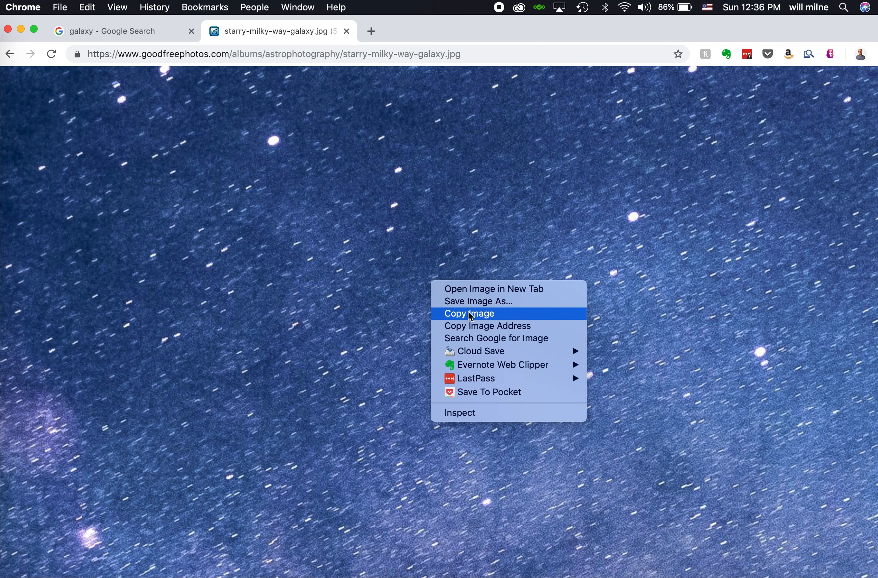
pyautogui.click(472, 316)
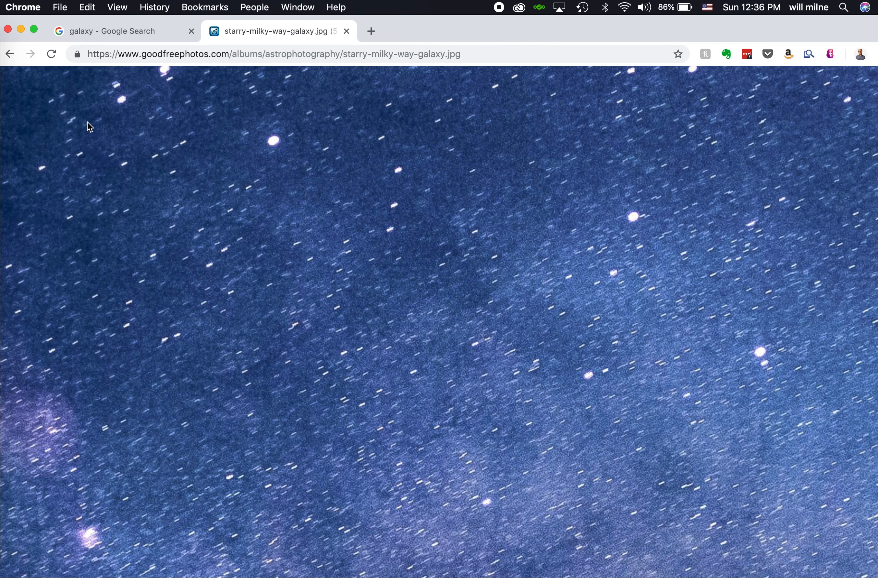
# Switch to Photoshop and paste the copied galaxy image into the document as a new layer
pyautogui.moveTo(2, 331)
pyautogui.click(3, 360)
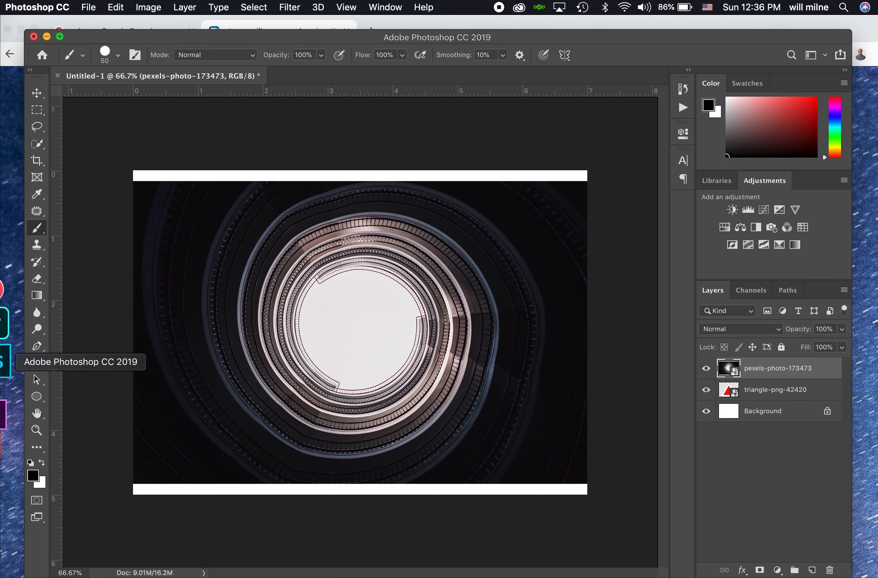
pyautogui.click(116, 7)
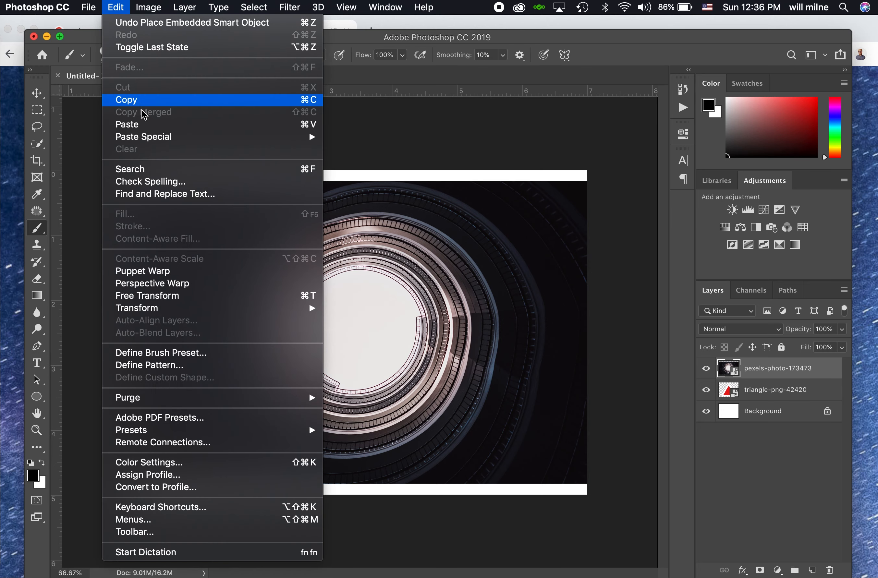
pyautogui.click(145, 125)
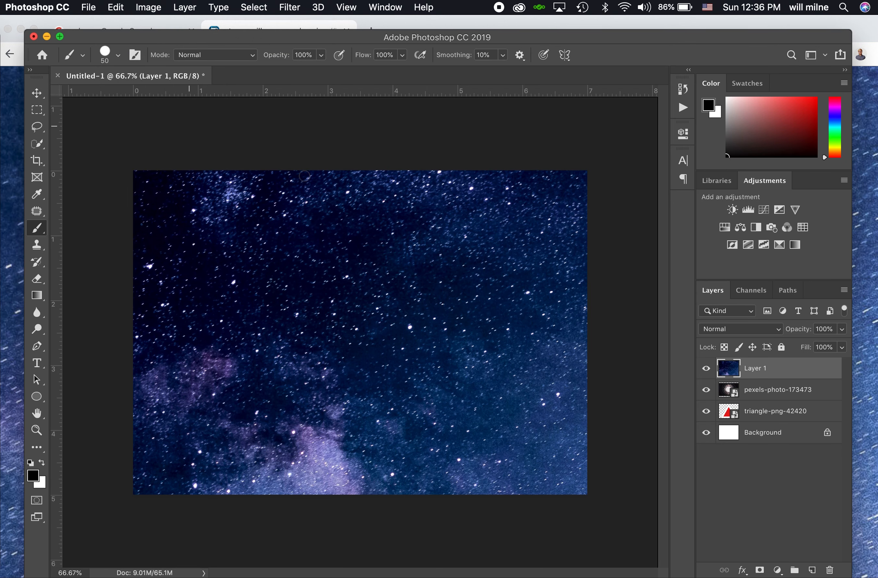
# Inspect the layer stack by hiding the three layers above Background one at a time and showing them all again
pyautogui.click(707, 368)
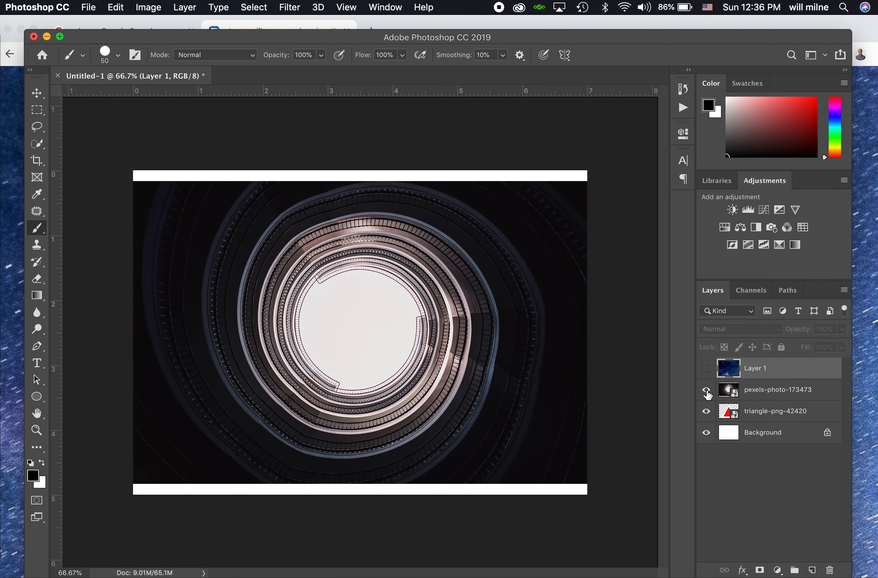
pyautogui.click(767, 393)
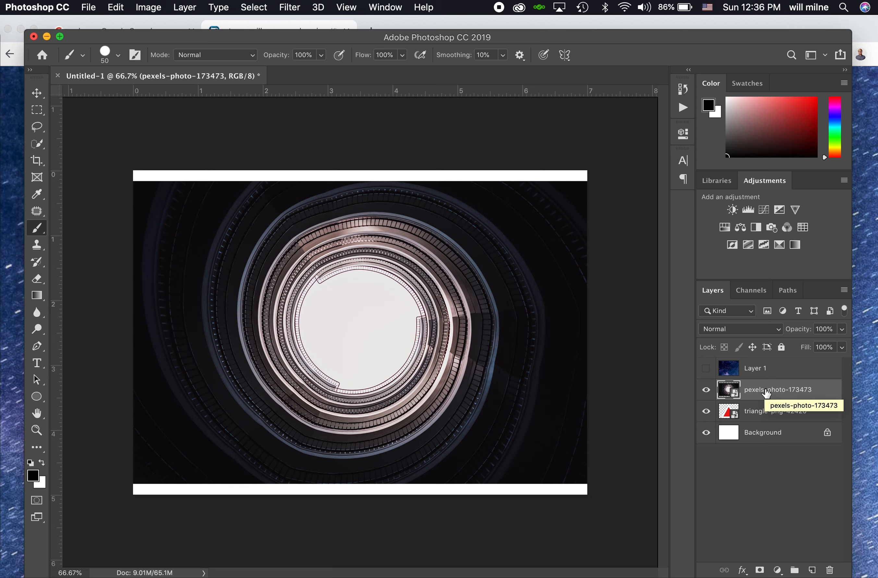
pyautogui.click(706, 390)
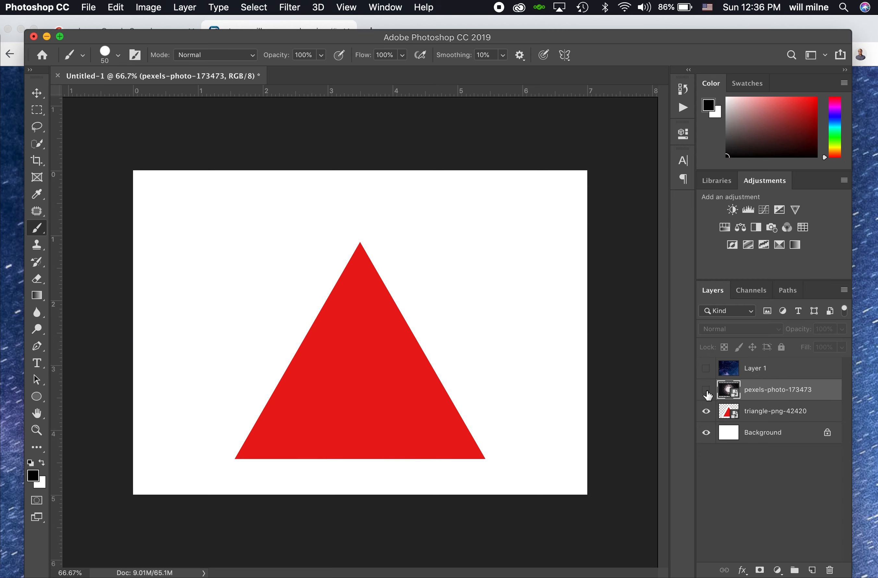
pyautogui.click(760, 415)
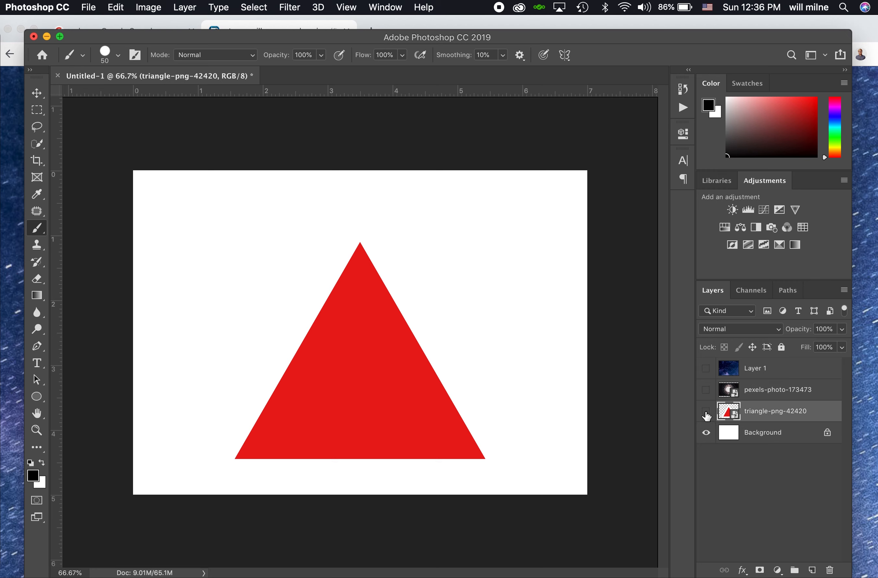
pyautogui.click(706, 411)
pyautogui.click(769, 437)
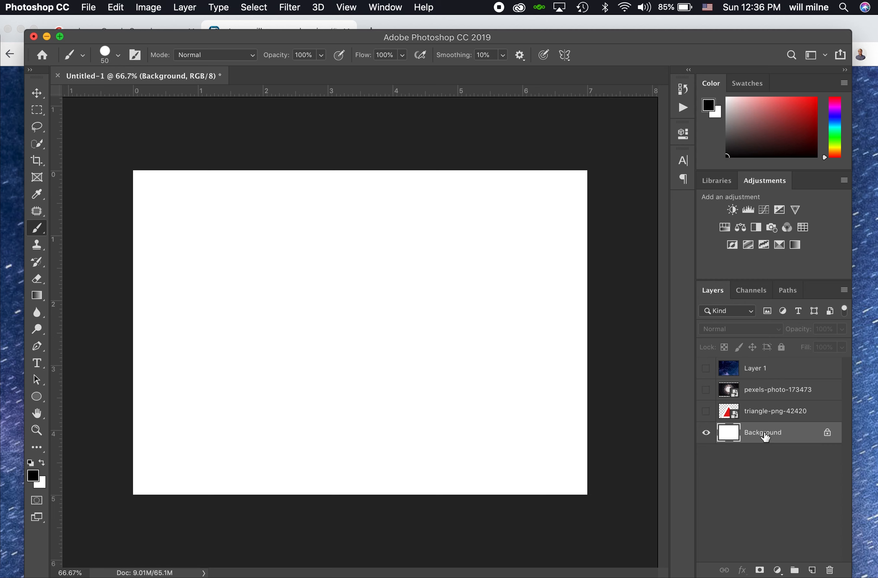
pyautogui.click(707, 412)
pyautogui.click(706, 390)
pyautogui.click(706, 369)
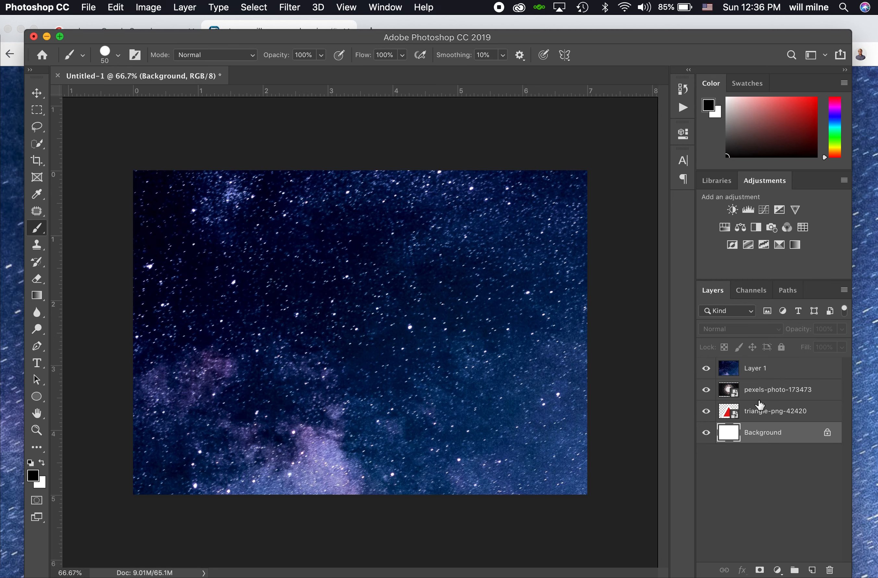
# Rename the triangle-png-42420 layer as Triangle
pyautogui.click(771, 415)
pyautogui.doubleClick(771, 413)
pyautogui.write('Triangle')
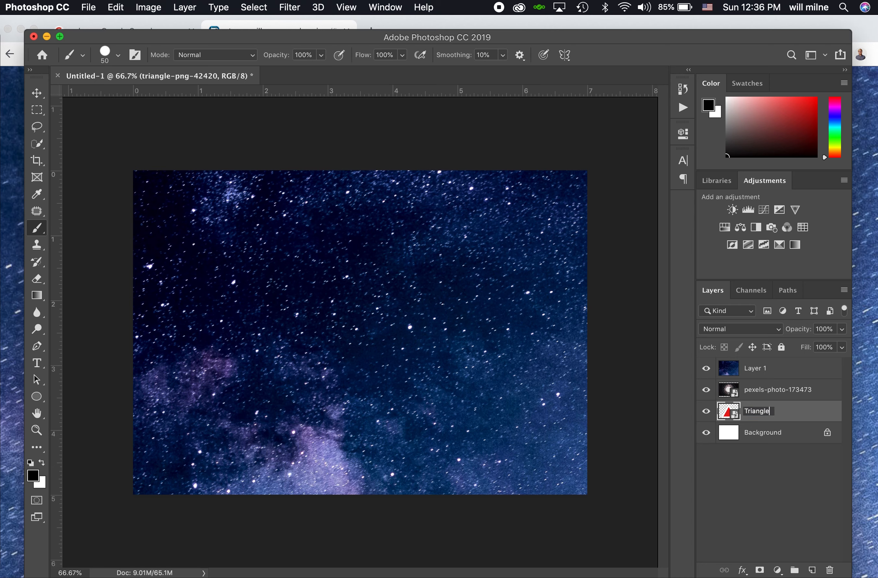
pyautogui.press('Return')
# Give the pexels-photo-173473 layer a blue colour label and rename it as Stairs
pyautogui.click(767, 395)
pyautogui.rightClick(767, 393)
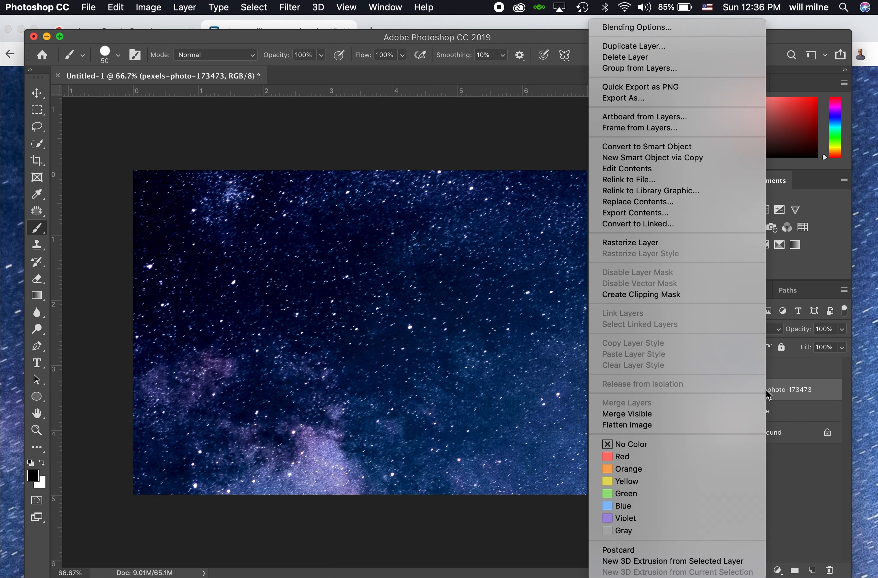
pyautogui.click(696, 457)
pyautogui.rightClick(768, 390)
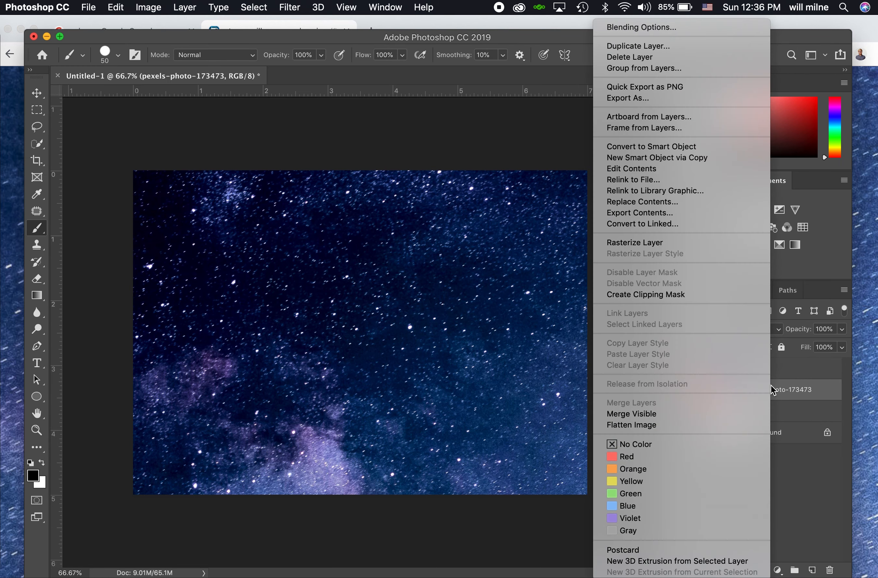
pyautogui.click(671, 507)
pyautogui.doubleClick(769, 389)
pyautogui.write('Stairs')
pyautogui.press('Return')
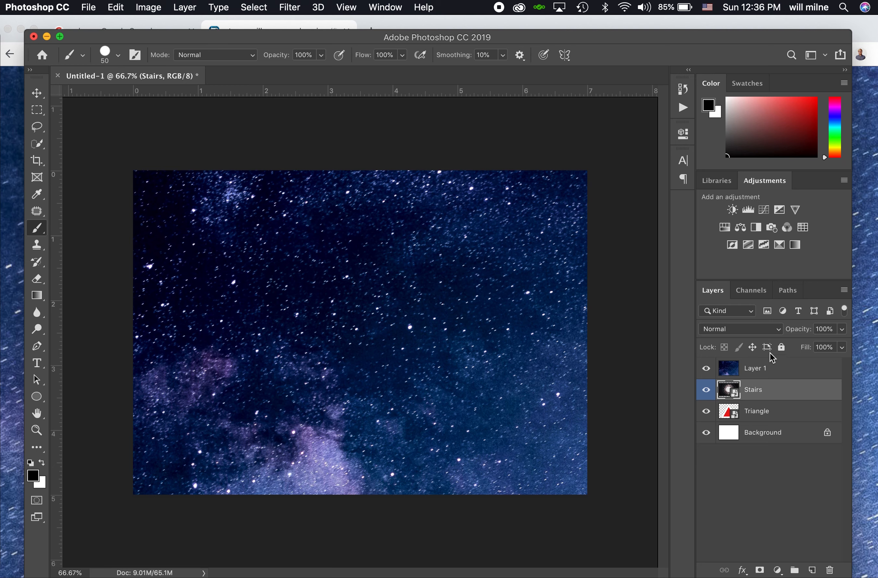
# Rename Layer 1 as Galaxy and assign it a colour label
pyautogui.doubleClick(760, 368)
pyautogui.write('Galaxy')
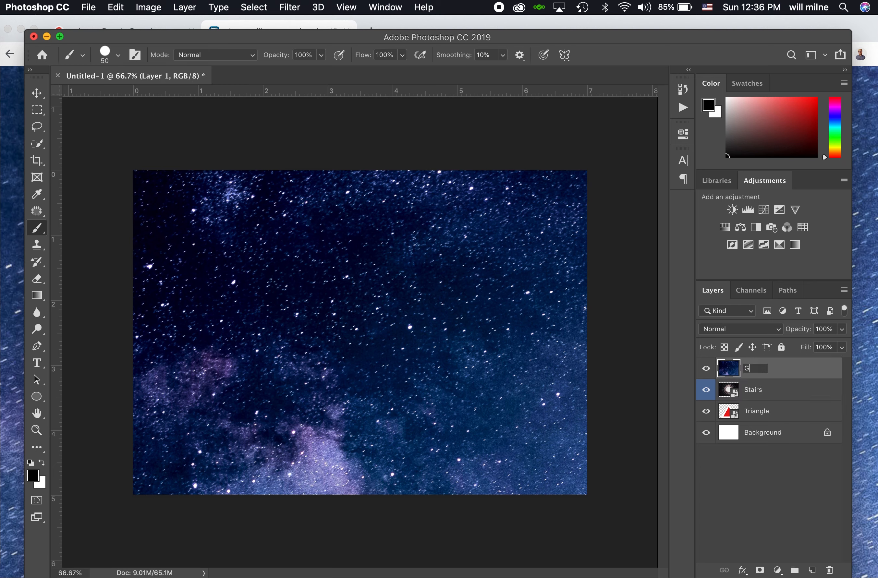
pyautogui.press('Return')
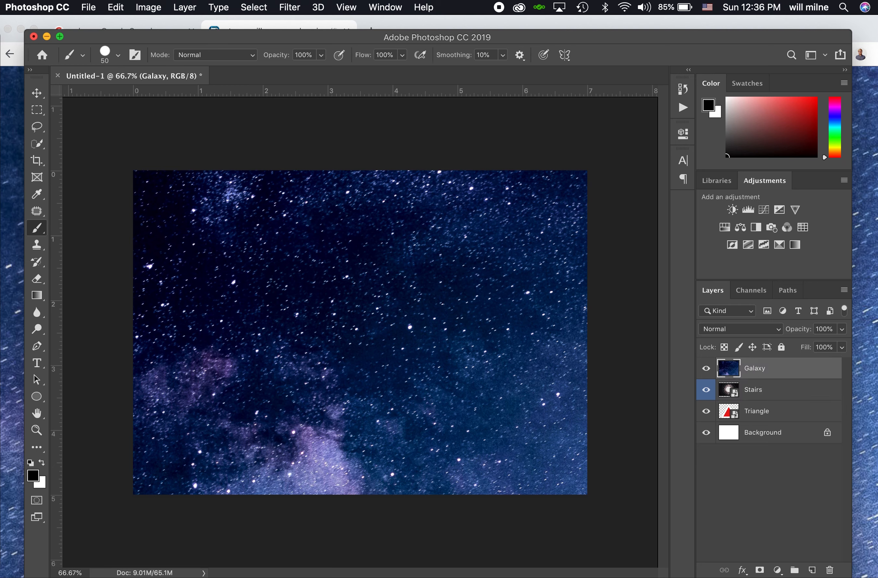
pyautogui.rightClick(779, 370)
pyautogui.click(678, 495)
# Give the Triangle layer a red colour label
pyautogui.rightClick(758, 412)
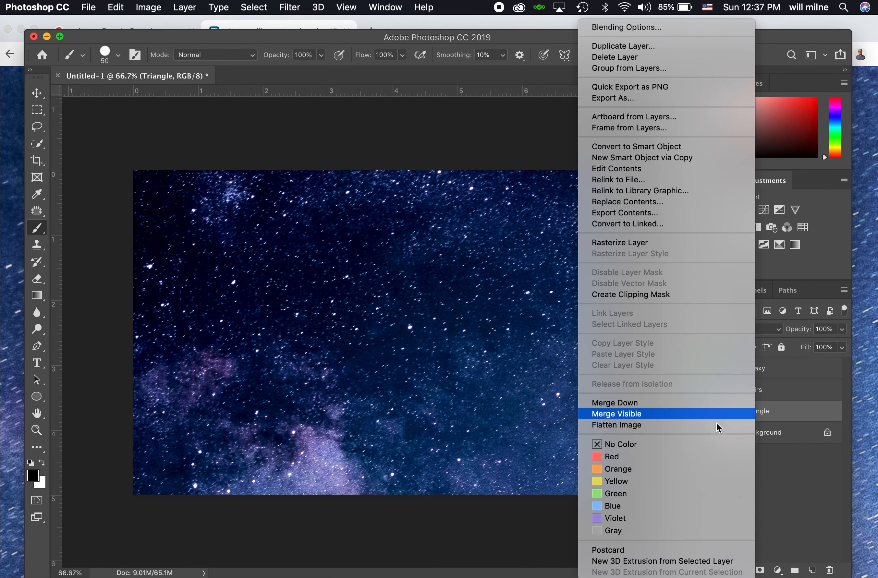
pyautogui.click(689, 463)
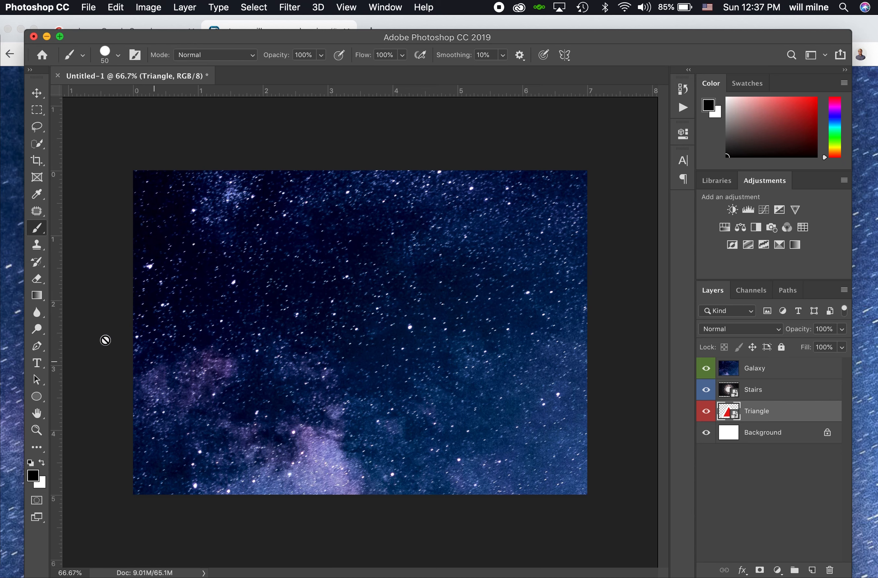
# Add a text layer reading Space in League Spartan Bold at 11 pt and commit it
pyautogui.click(37, 364)
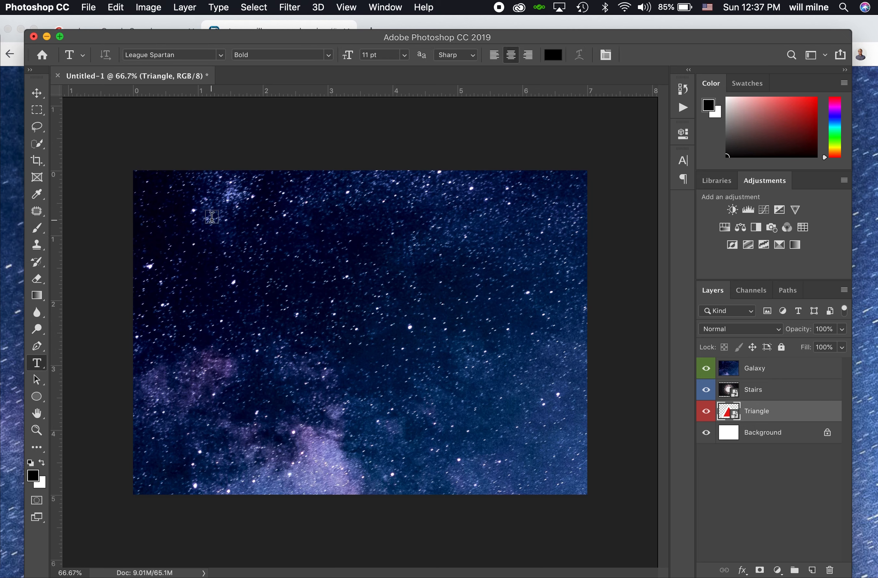
pyautogui.click(252, 303)
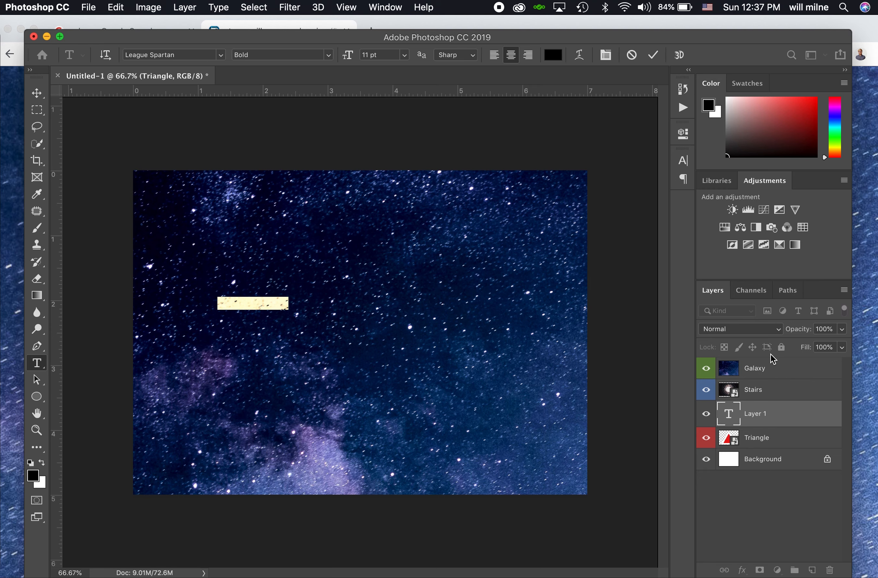
pyautogui.press('BackSpace')
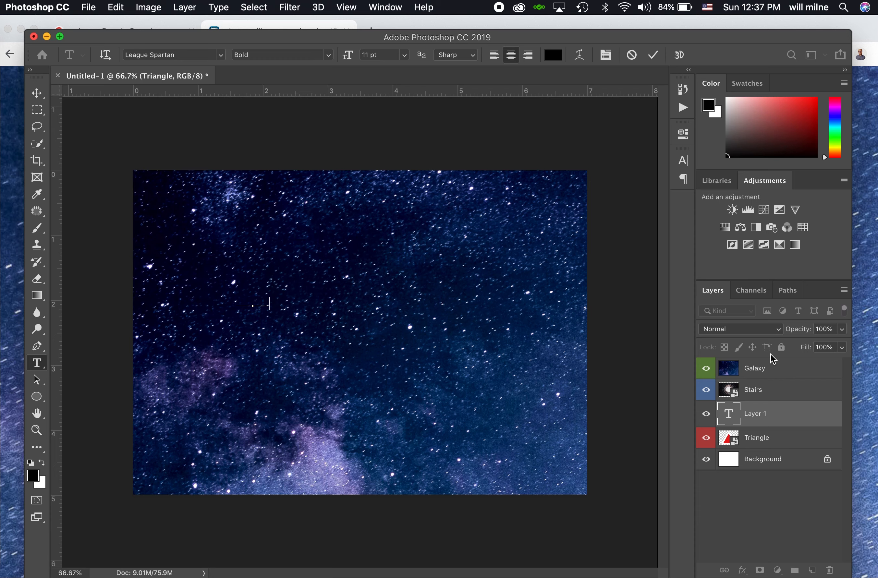
pyautogui.doubleClick(254, 300)
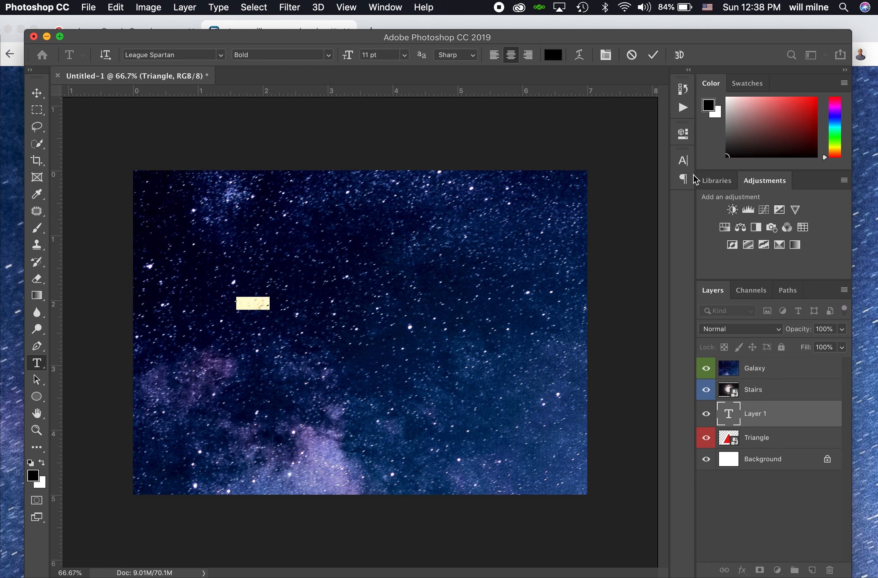
pyautogui.click(654, 55)
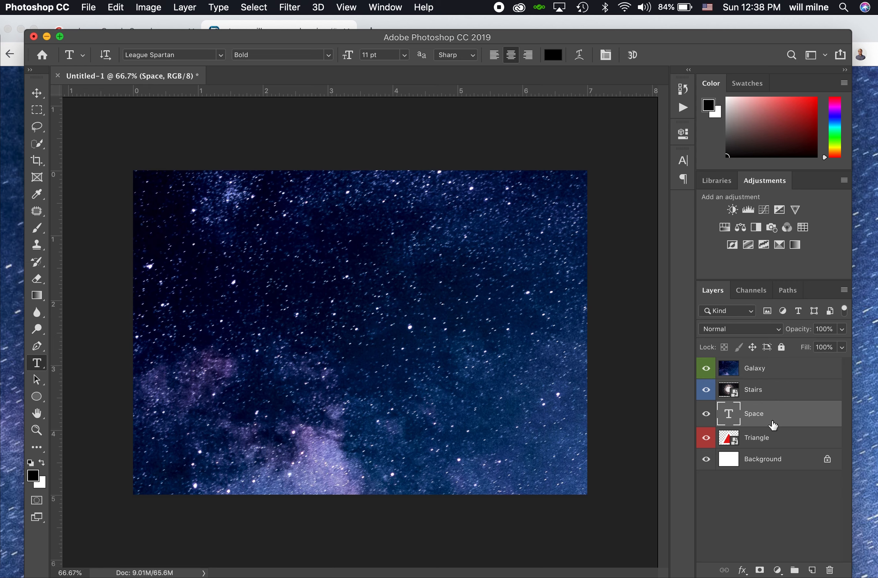
# Move the Space text layer to the top of the layer stack and change its text colour to white
pyautogui.moveTo(774, 420); pyautogui.dragTo(772, 389)
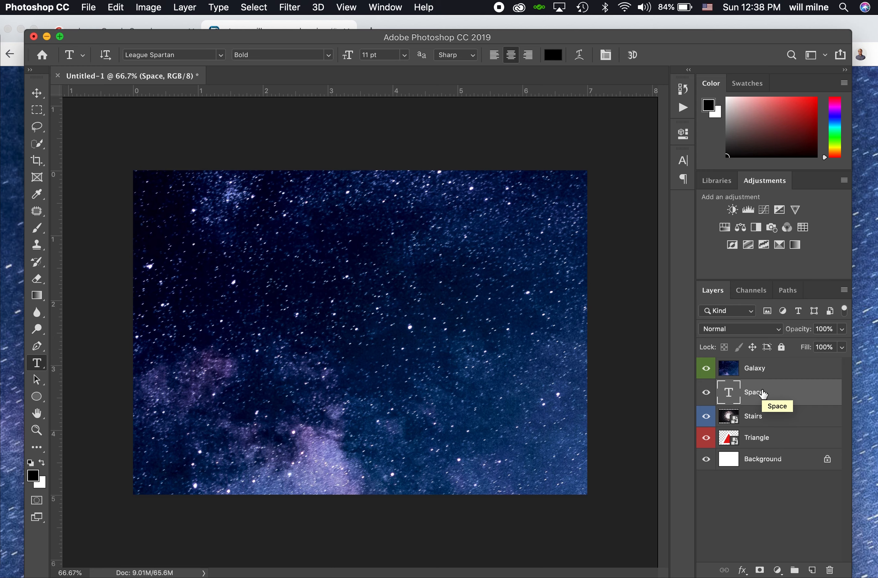
pyautogui.press('super+bracketright')
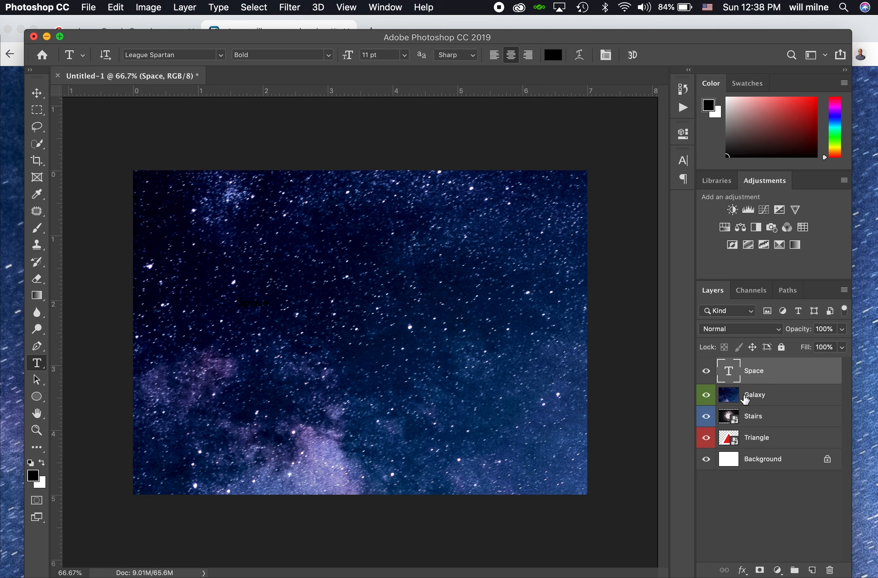
pyautogui.doubleClick(730, 372)
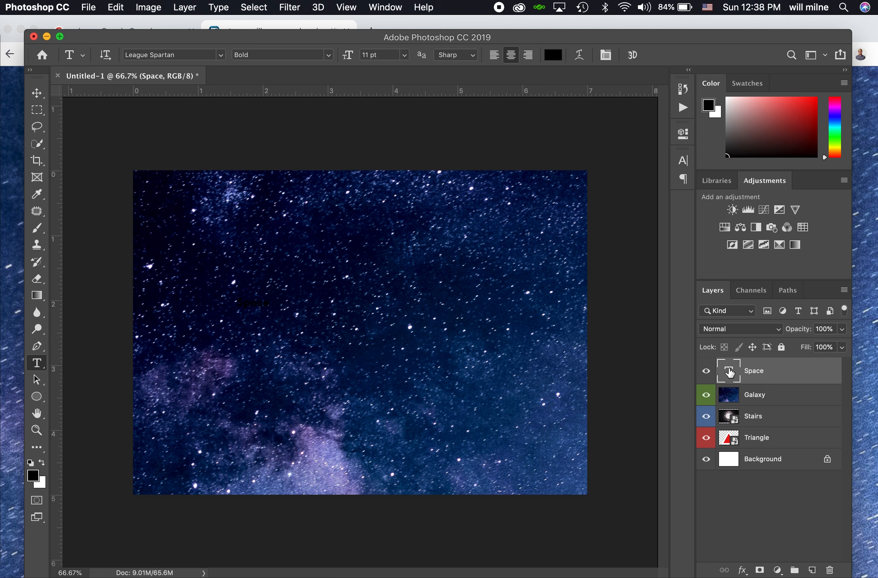
pyautogui.click(553, 54)
pyautogui.moveTo(523, 166); pyautogui.dragTo(469, 115)
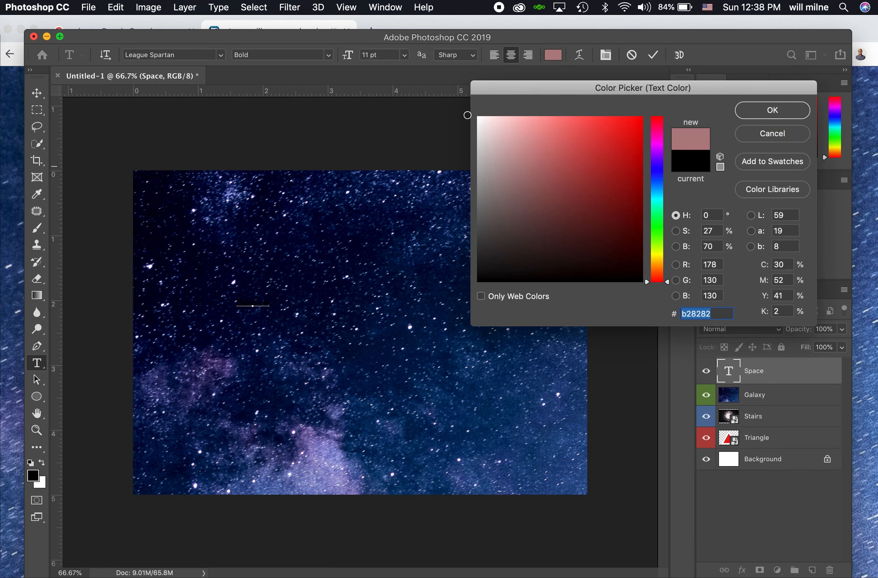
pyautogui.click(760, 120)
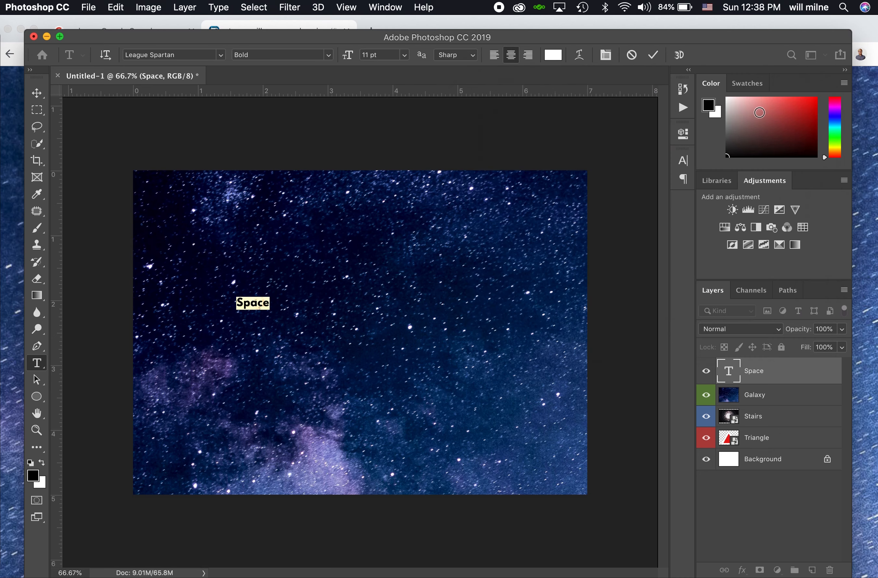
pyautogui.click(811, 398)
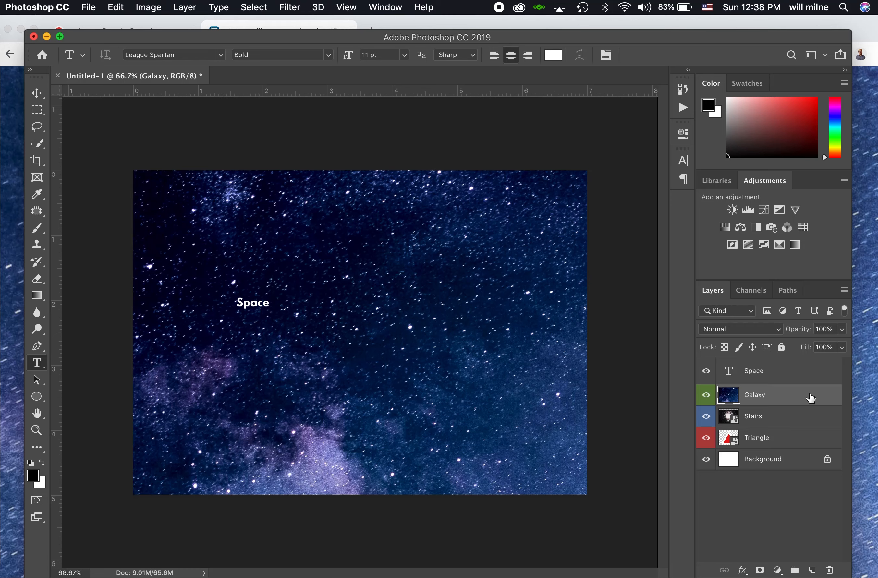
# Enlarge the Space text proportionally with Free Transform to about 1195%, spanning most of the canvas width
pyautogui.click(796, 377)
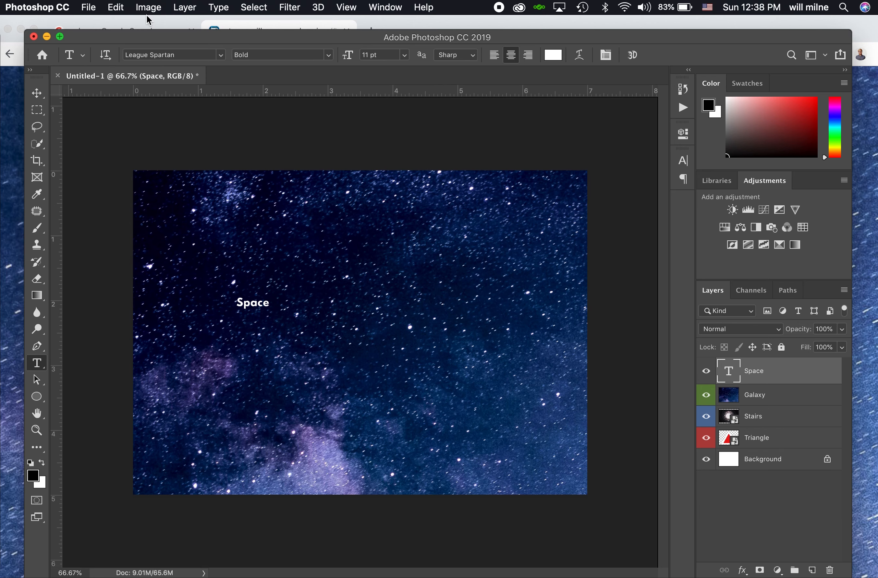
pyautogui.click(125, 12)
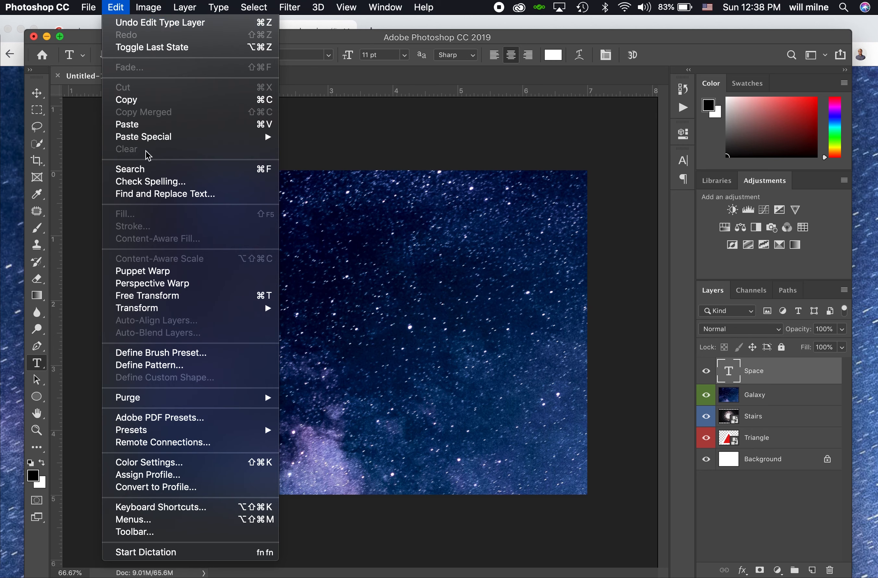
pyautogui.moveTo(191, 307)
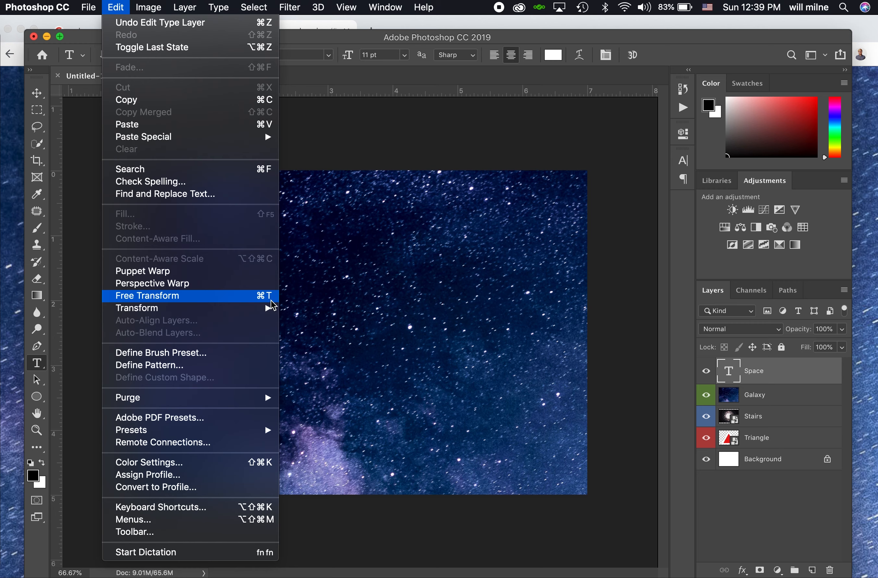
pyautogui.click(354, 299)
pyautogui.press('super+t')
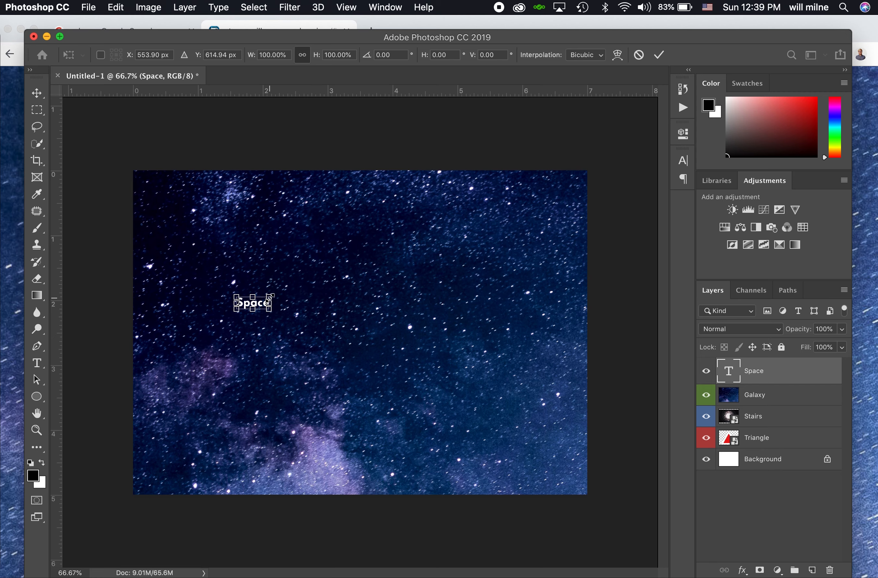
pyautogui.moveTo(269, 296); pyautogui.dragTo(526, 242)
pyautogui.moveTo(233, 310); pyautogui.dragTo(172, 333)
pyautogui.moveTo(510, 334); pyautogui.dragTo(566, 354)
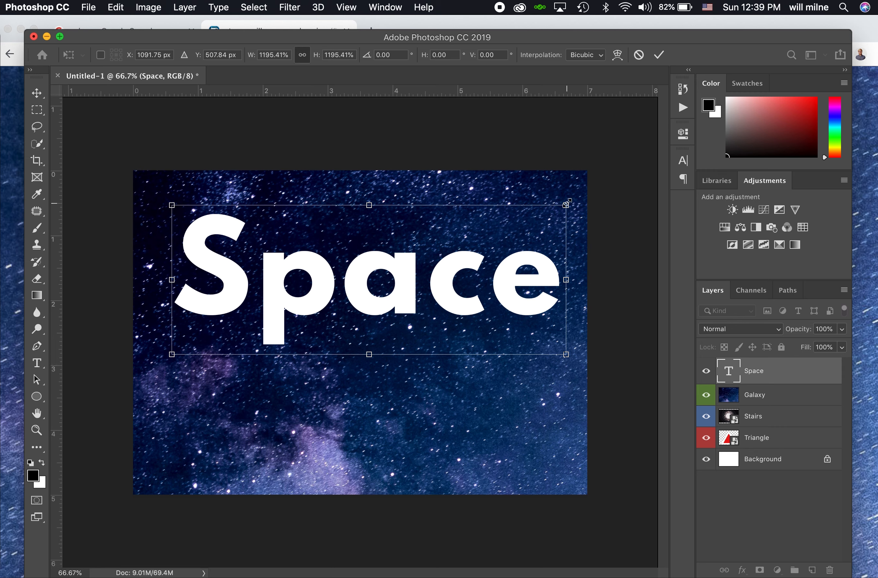
# Rescale the Space text to about 1131%, apply the transform and move the text down to the middle of the canvas
pyautogui.moveTo(566, 204); pyautogui.dragTo(333, 297)
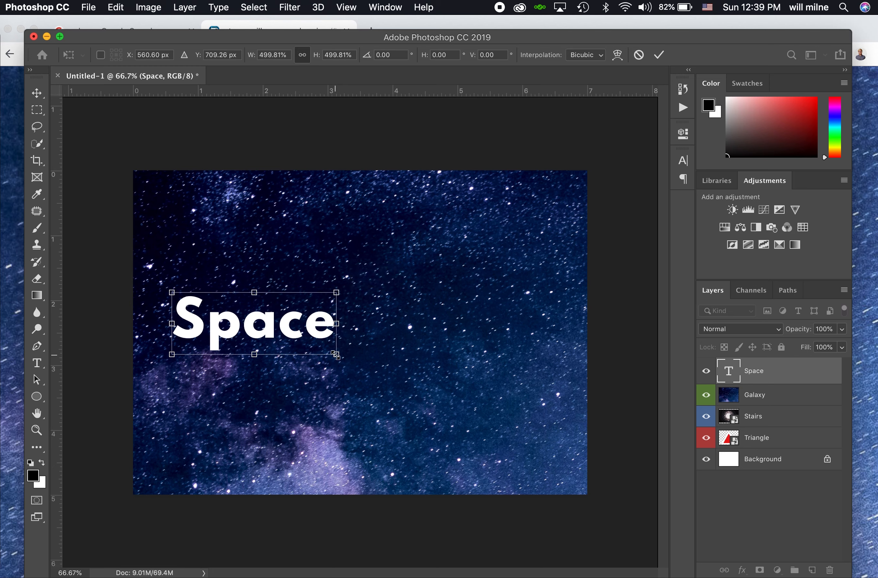
pyautogui.moveTo(336, 355); pyautogui.dragTo(370, 376)
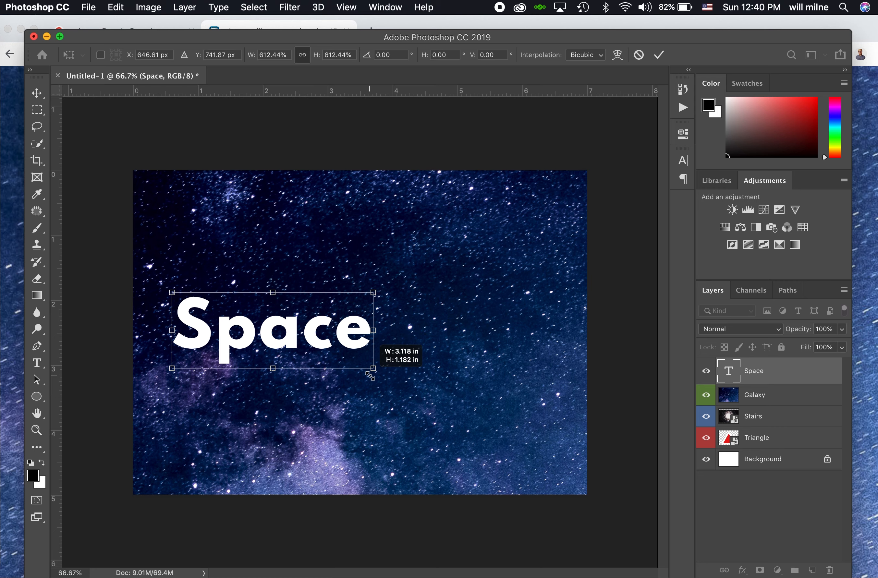
pyautogui.moveTo(370, 377)
pyautogui.mouseDown()
pyautogui.moveTo(364, 349)
pyautogui.moveTo(331, 338)
pyautogui.moveTo(325, 429)
pyautogui.moveTo(328, 373)
pyautogui.moveTo(482, 355)
pyautogui.moveTo(432, 342)
pyautogui.moveTo(321, 338)
pyautogui.moveTo(325, 350)
pyautogui.moveTo(371, 366)
pyautogui.moveTo(461, 445)
pyautogui.moveTo(484, 480)
pyautogui.moveTo(374, 387)
pyautogui.mouseUp()
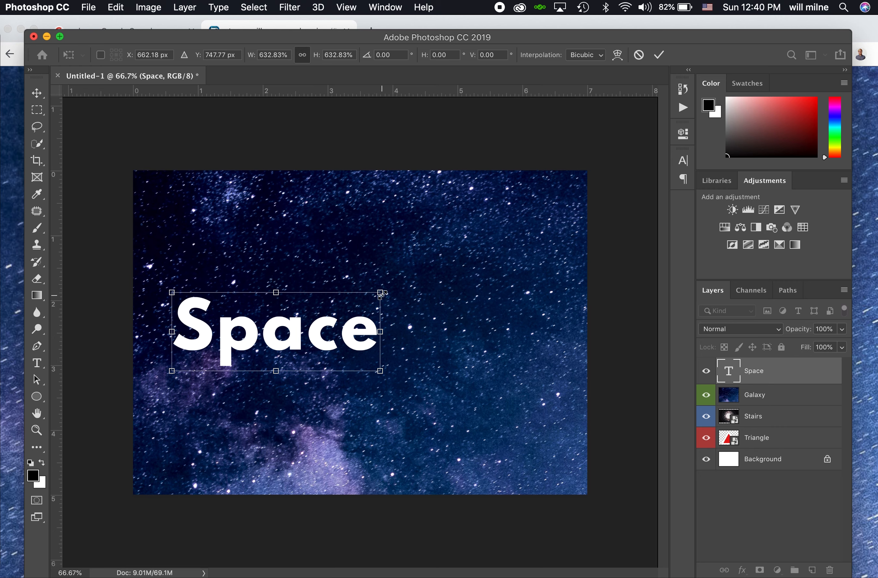
pyautogui.moveTo(382, 295); pyautogui.dragTo(559, 262)
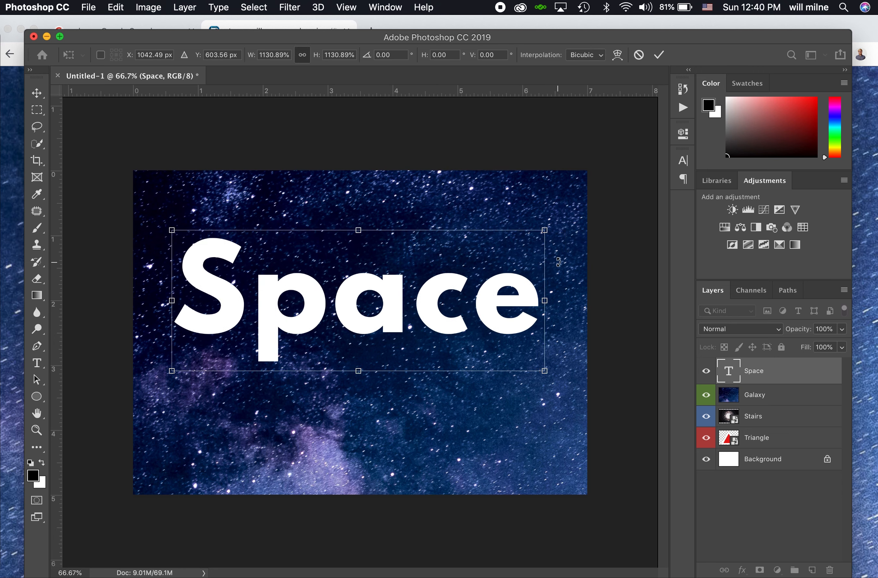
pyautogui.press('Return')
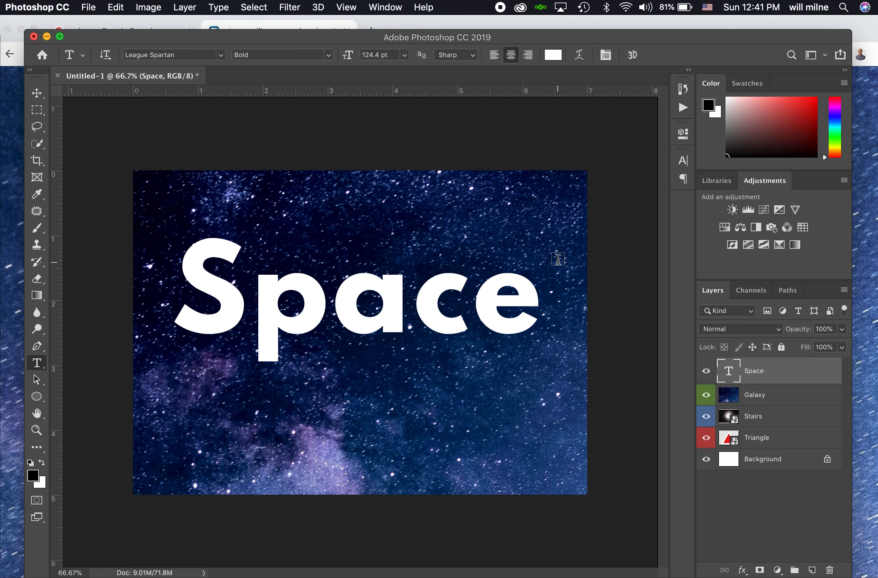
pyautogui.click(37, 93)
pyautogui.moveTo(433, 310); pyautogui.dragTo(433, 340)
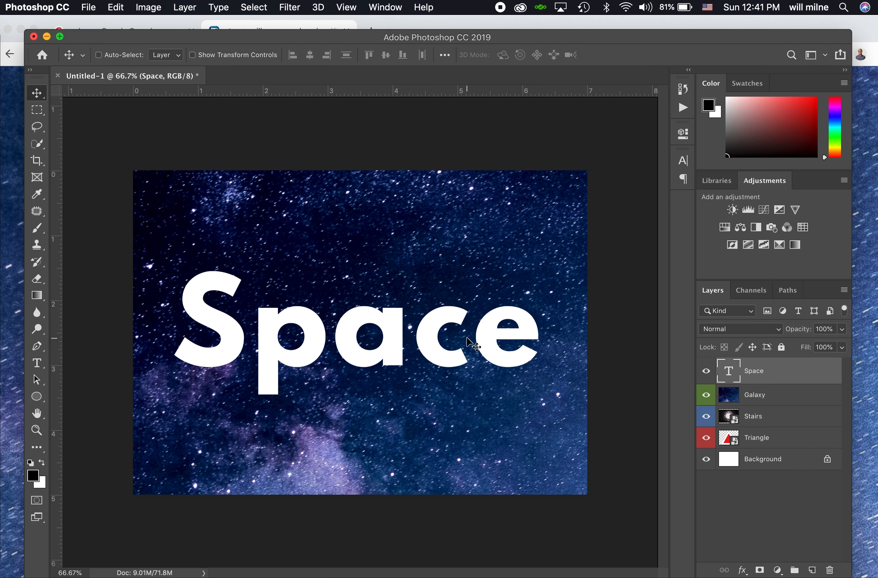
# Reposition the Galaxy image around the canvas with Free Transform and scale it proportionally to about 79%
pyautogui.click(757, 395)
pyautogui.press('super+minus')
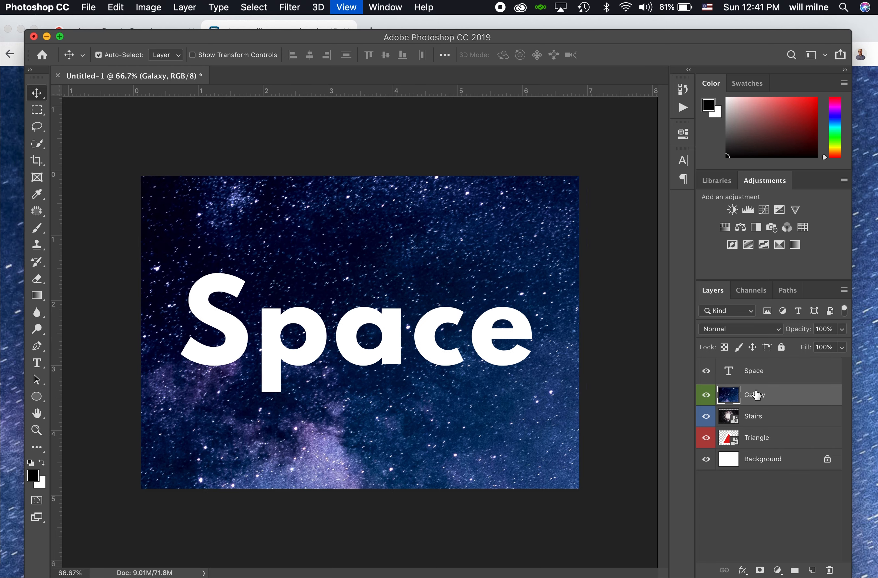
pyautogui.press('super+minus')
pyautogui.press('super+minus')
pyautogui.press('super+minus')
pyautogui.press('super+t')
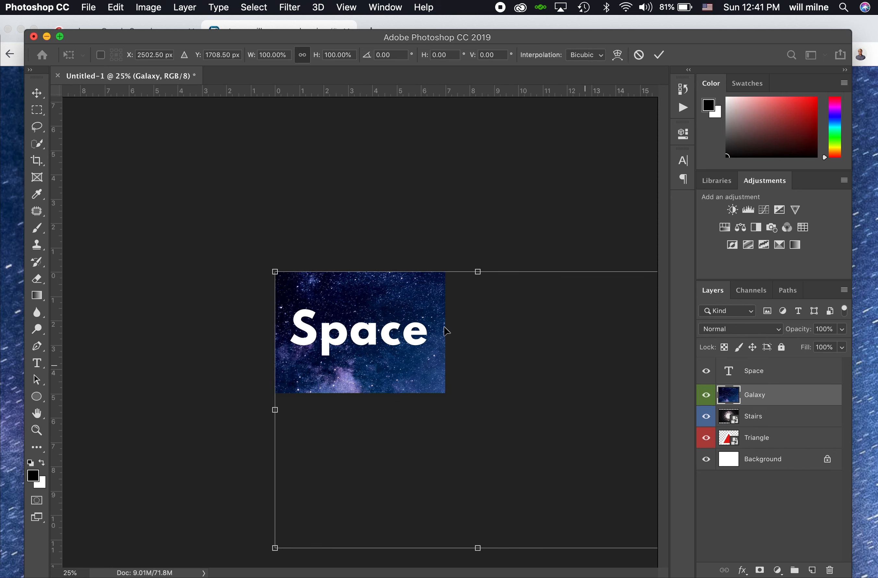
pyautogui.moveTo(437, 387); pyautogui.dragTo(349, 315)
pyautogui.moveTo(417, 359); pyautogui.dragTo(405, 347)
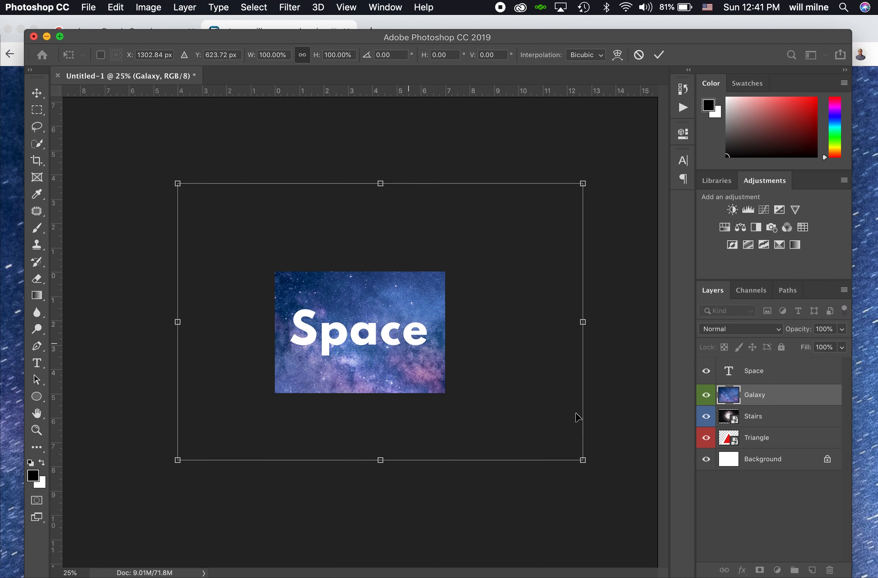
pyautogui.moveTo(583, 459); pyautogui.dragTo(513, 383)
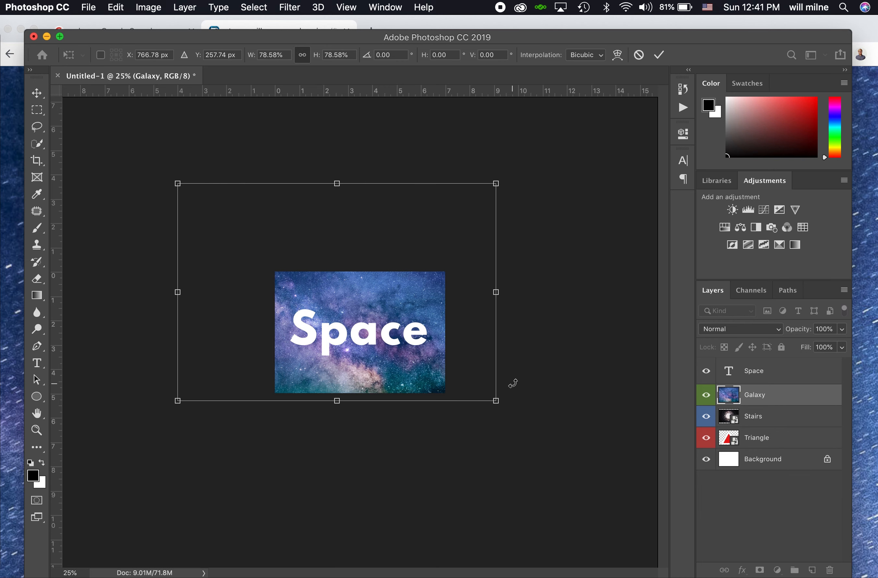
# Shrink the Galaxy image with Free Transform until it fits just inside the canvas behind the Space text
pyautogui.click(115, 7)
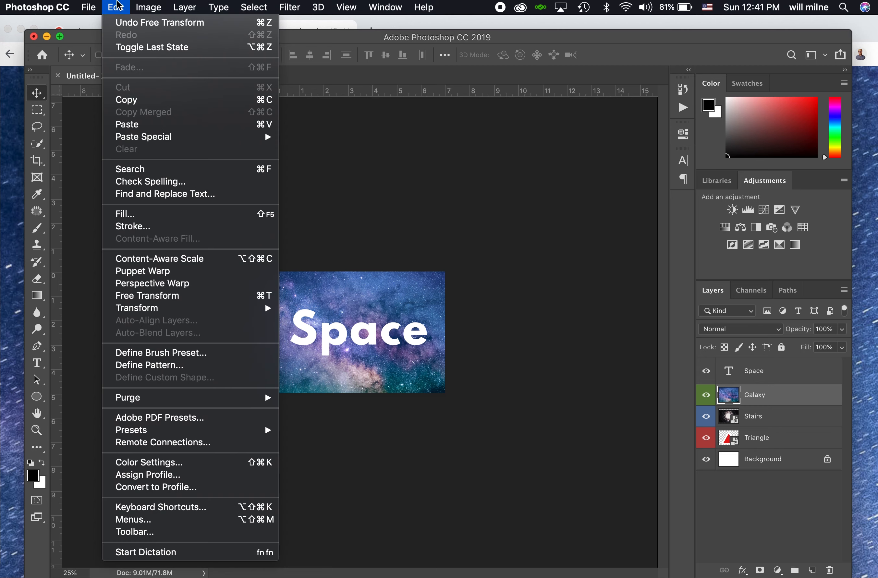
pyautogui.click(193, 296)
pyautogui.moveTo(178, 183); pyautogui.dragTo(290, 260)
pyautogui.moveTo(496, 401); pyautogui.dragTo(431, 357)
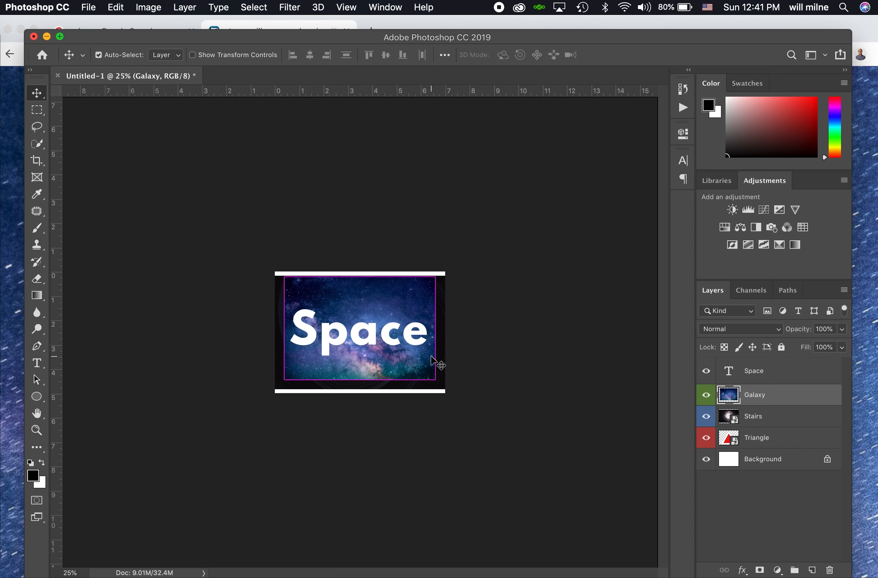
# Hide the Stairs and Triangle layers and move the Space text layer directly below Galaxy
pyautogui.press('super+equal')
pyautogui.press('super+equal')
pyautogui.press('super+equal')
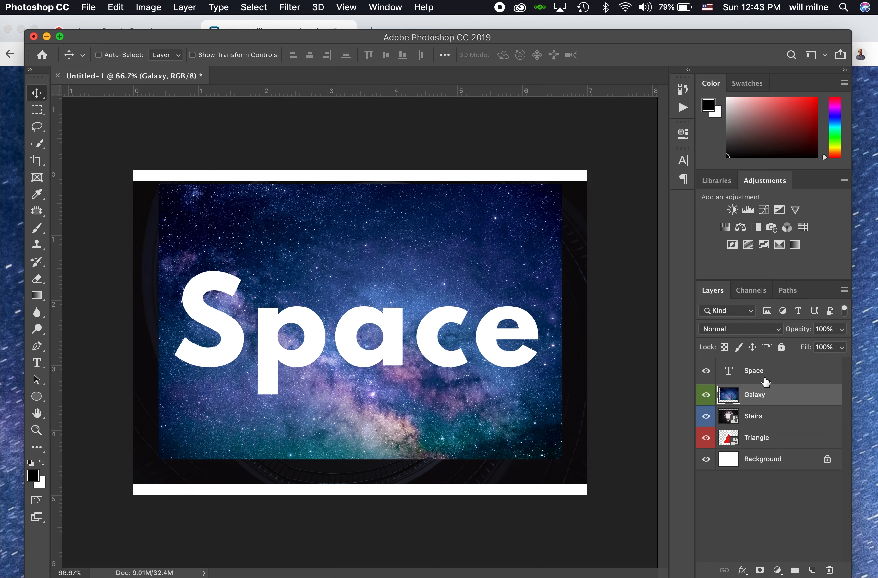
pyautogui.click(707, 417)
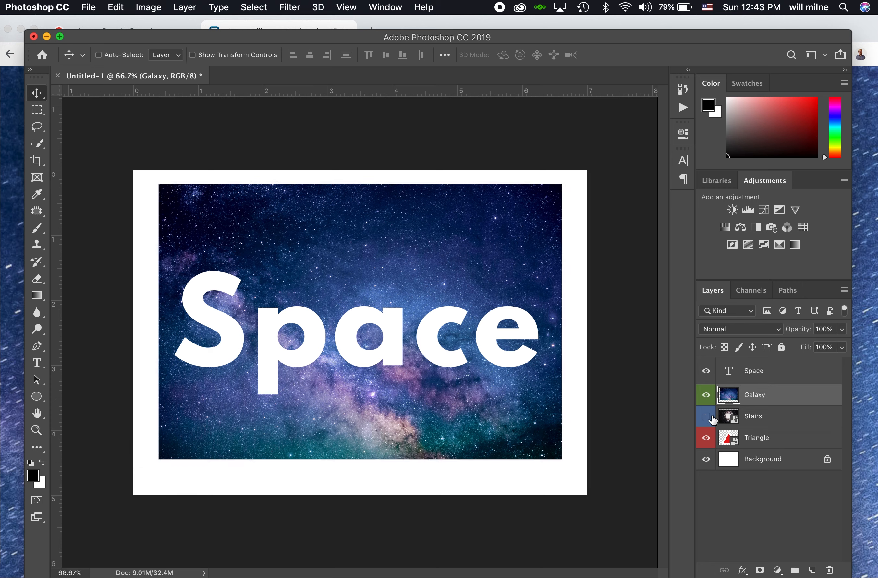
pyautogui.click(708, 439)
pyautogui.click(758, 378)
pyautogui.moveTo(776, 378); pyautogui.dragTo(780, 407)
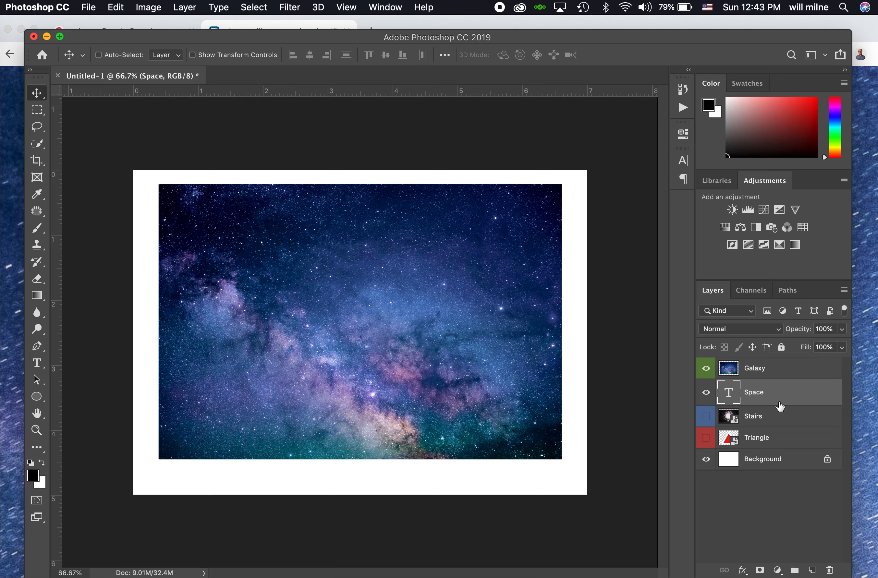
# Create a clipping mask from the Galaxy layer so the image fills only the Space text below it
pyautogui.click(784, 369)
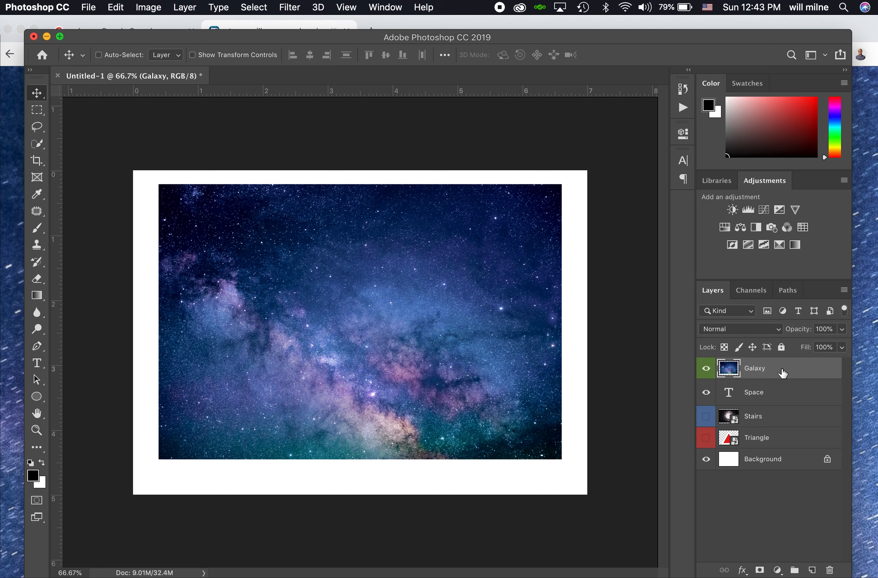
pyautogui.rightClick(784, 373)
pyautogui.click(797, 370)
pyautogui.rightClick(785, 373)
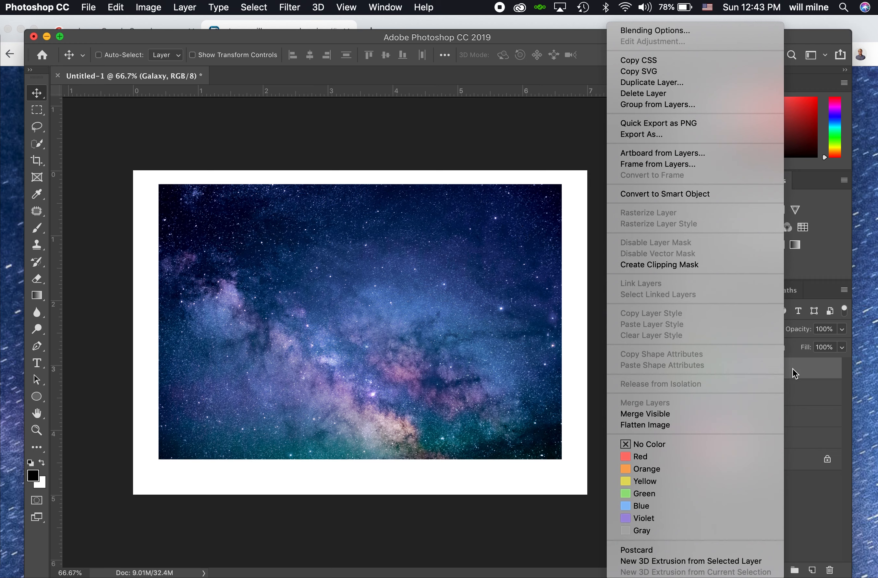
pyautogui.click(713, 269)
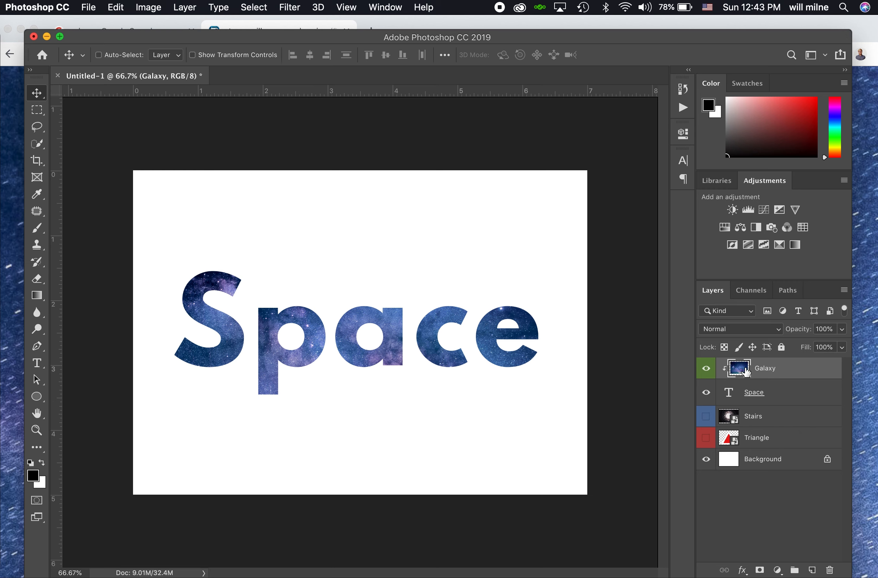
# Shift the Space text layer slightly down and right, and scale it proportionally to about 94% with Free Transform
pyautogui.click(780, 399)
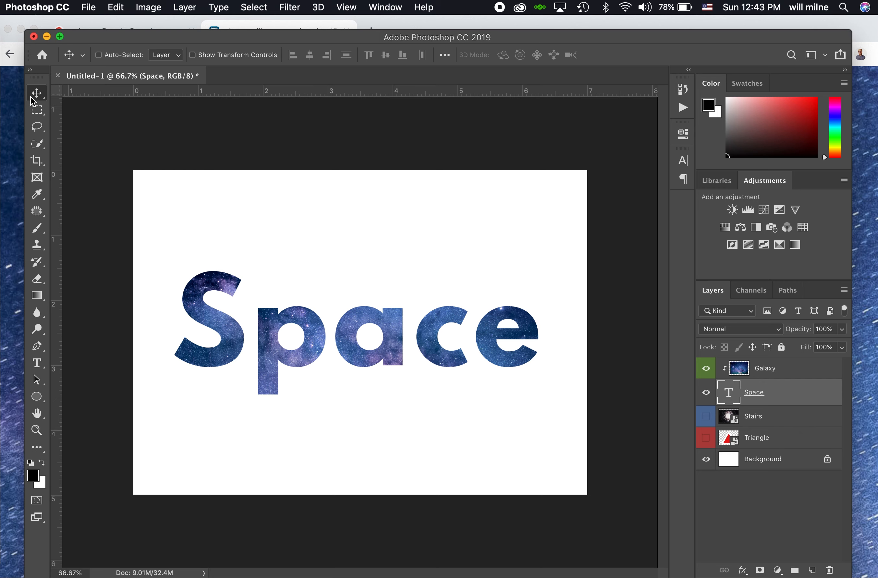
pyautogui.moveTo(370, 346)
pyautogui.mouseDown()
pyautogui.moveTo(394, 275)
pyautogui.moveTo(391, 318)
pyautogui.moveTo(365, 342)
pyautogui.moveTo(361, 379)
pyautogui.moveTo(399, 377)
pyautogui.moveTo(387, 309)
pyautogui.moveTo(406, 277)
pyautogui.moveTo(372, 342)
pyautogui.mouseUp()
pyautogui.hotkey('ctrl', 't')
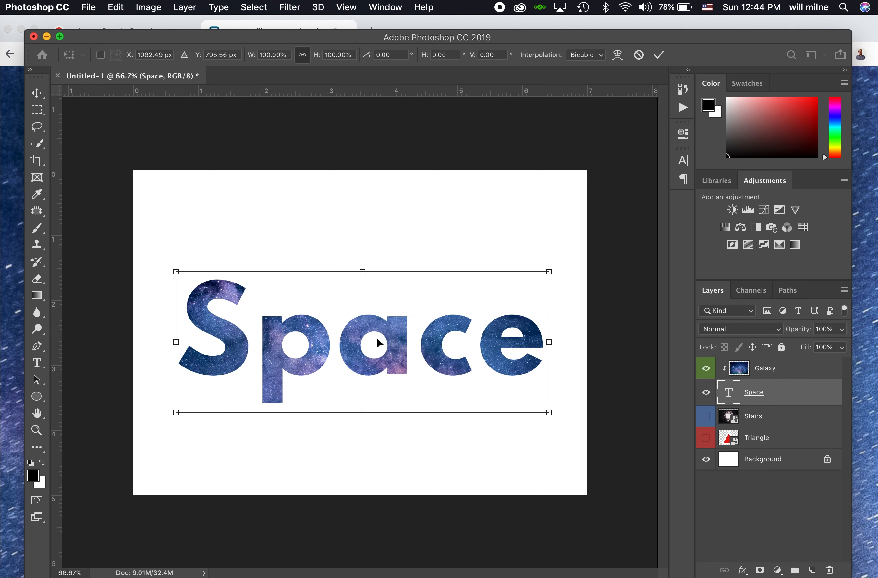
pyautogui.moveTo(550, 412); pyautogui.dragTo(528, 397)
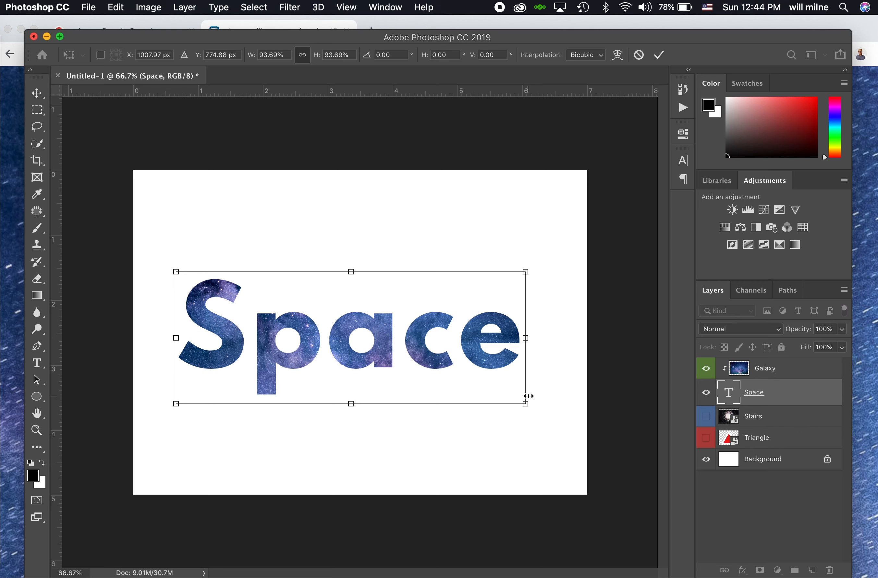
pyautogui.press('Return')
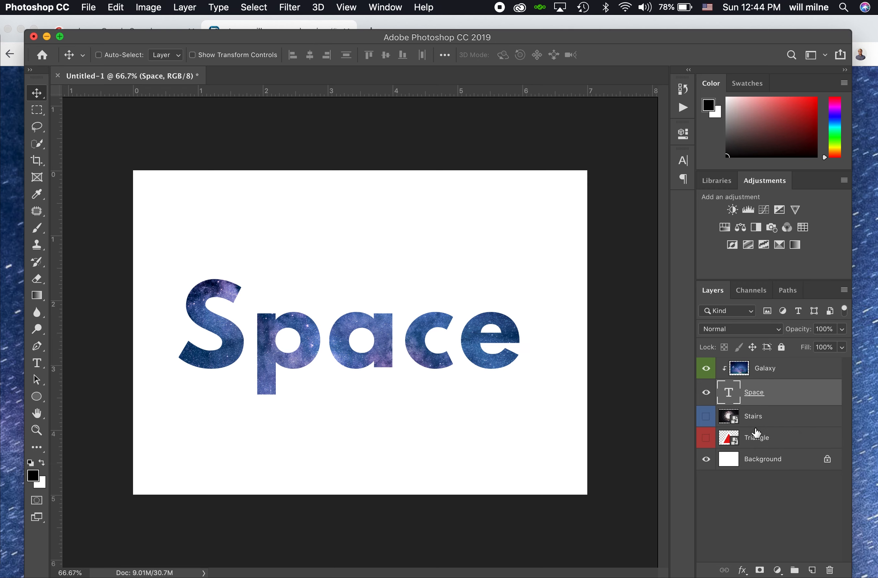
# Show the Triangle layer, then shrink it and place it at the canvas's bottom edge, centred beneath the Space text
pyautogui.click(766, 438)
pyautogui.click(706, 439)
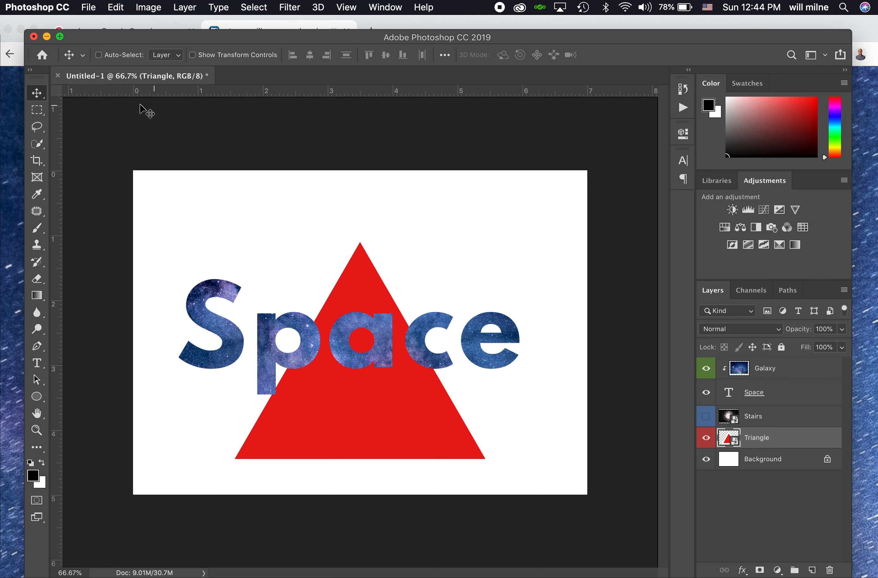
pyautogui.moveTo(397, 434)
pyautogui.mouseDown()
pyautogui.moveTo(485, 297)
pyautogui.moveTo(428, 390)
pyautogui.moveTo(373, 382)
pyautogui.moveTo(420, 417)
pyautogui.moveTo(396, 414)
pyautogui.mouseUp()
pyautogui.press('super')
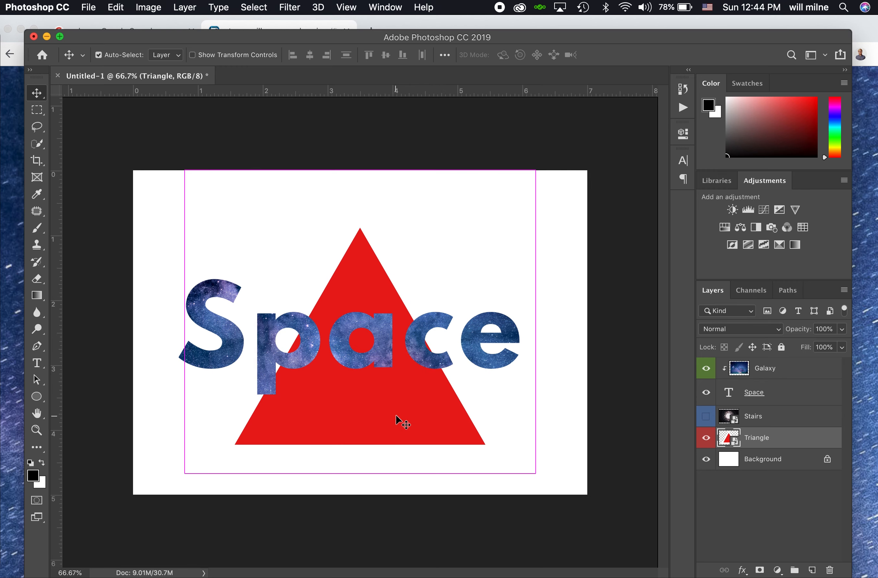
pyautogui.press('super+t')
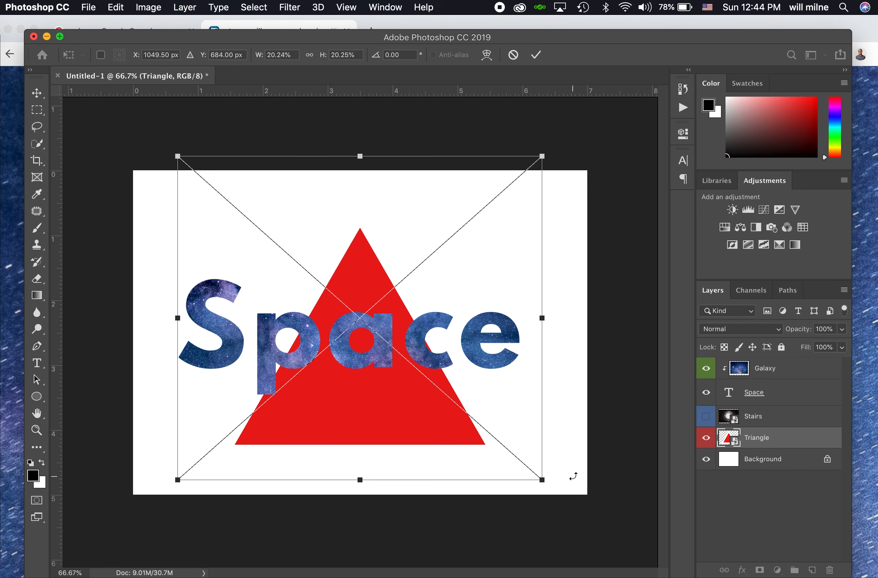
pyautogui.moveTo(545, 482); pyautogui.dragTo(349, 313)
pyautogui.moveTo(292, 257); pyautogui.dragTo(390, 460)
pyautogui.press('Return')
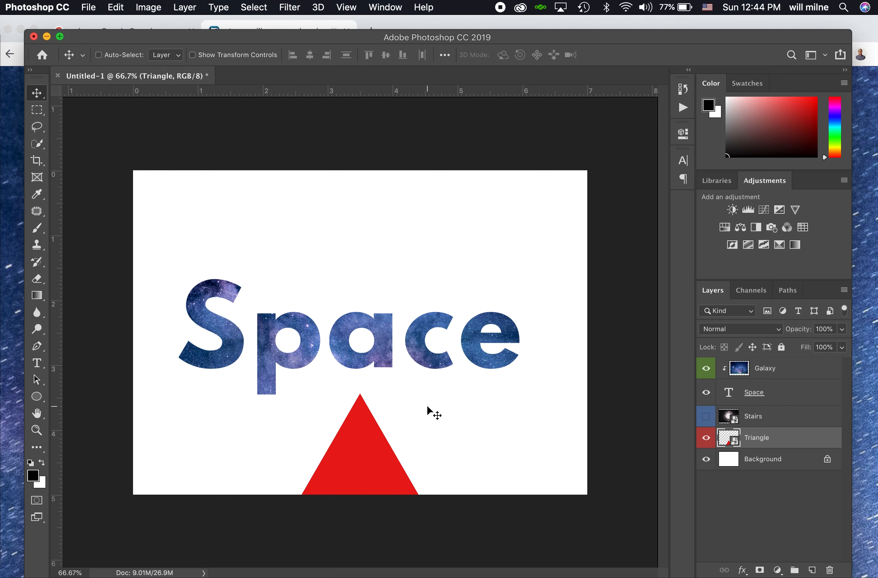
# Preview the images in the Take Ten folder and place the Charaxes butterfly image as an embedded object at its default size
pyautogui.click(89, 7)
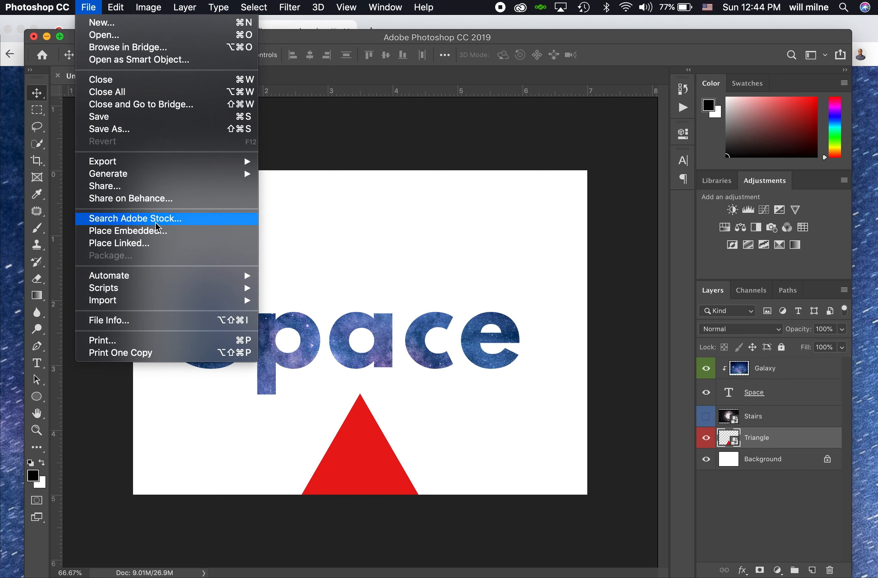
pyautogui.click(157, 232)
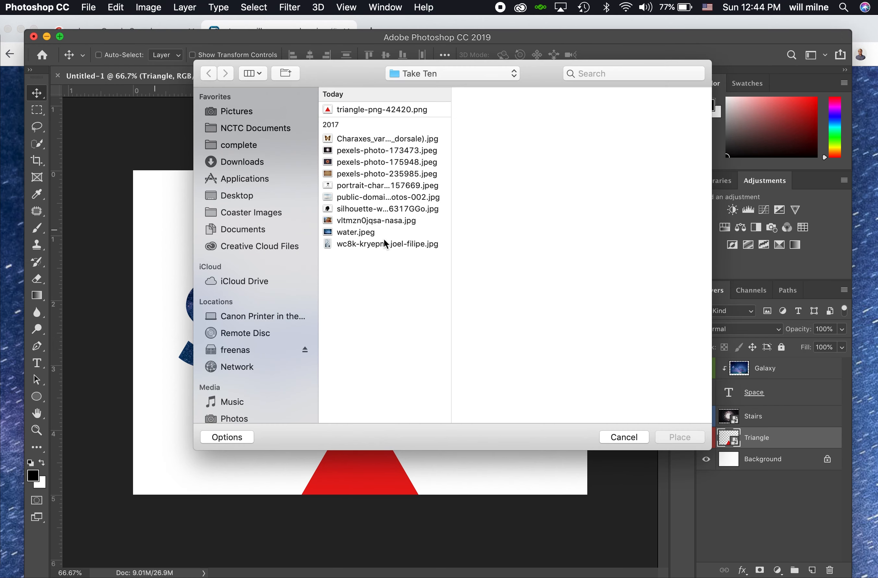
pyautogui.click(379, 210)
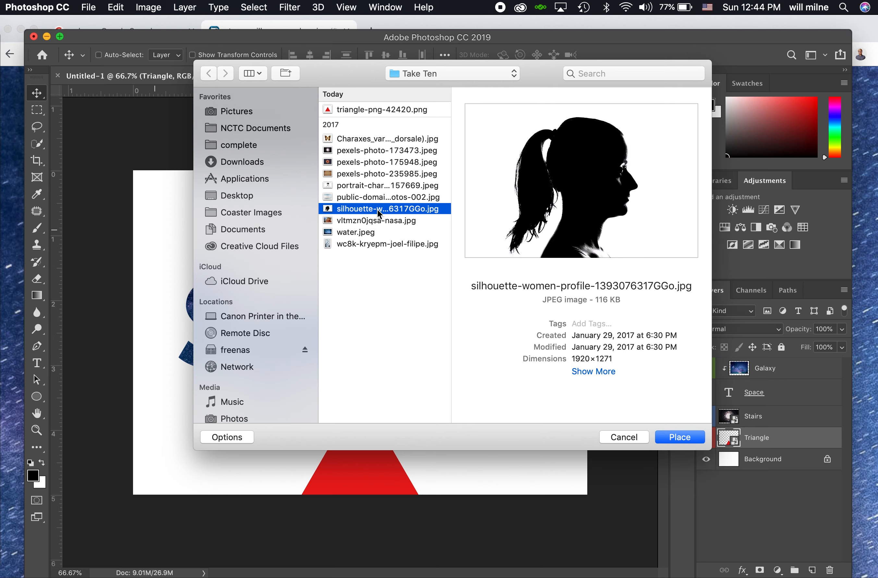
pyautogui.press('Down')
pyautogui.press('Down')
pyautogui.press('Up')
pyautogui.press('Up')
pyautogui.press('Up')
pyautogui.press('Up')
pyautogui.press('Up')
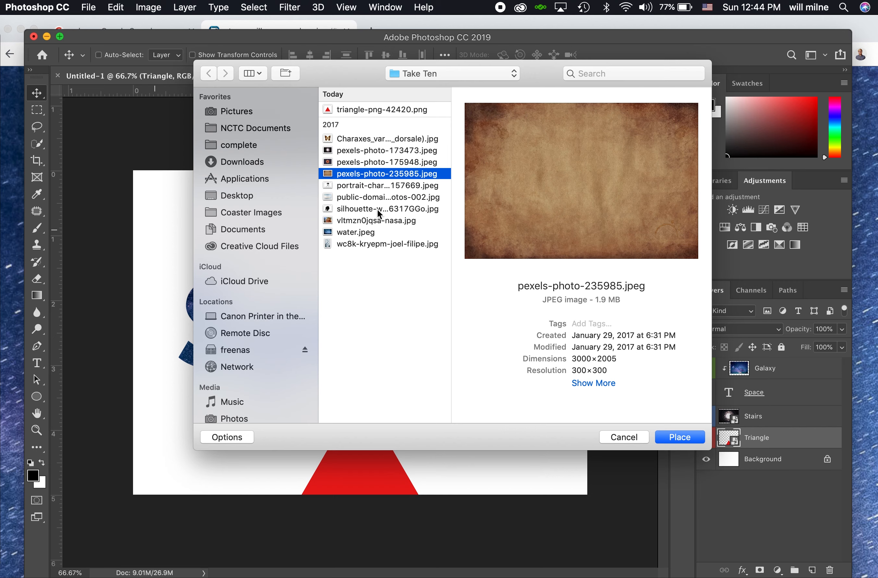
pyautogui.press('Up')
pyautogui.press('Up')
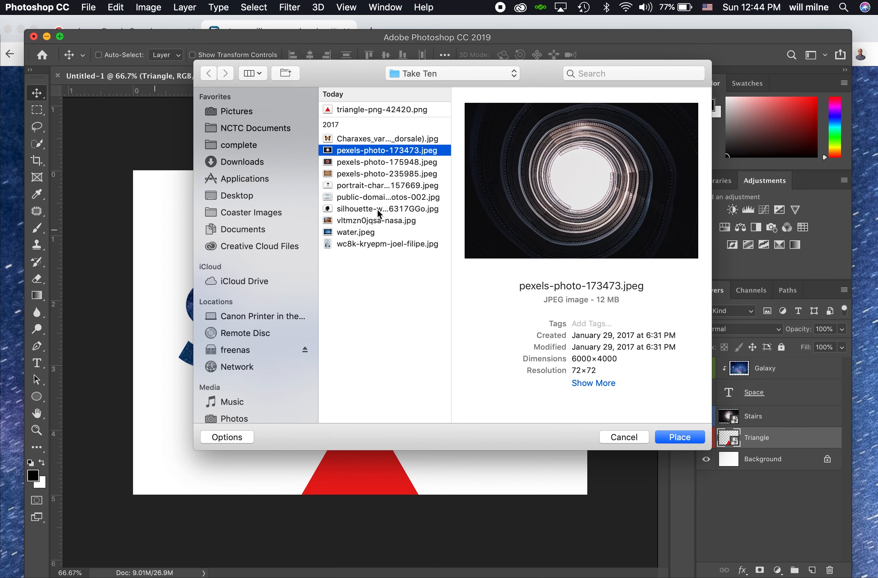
pyautogui.click(369, 137)
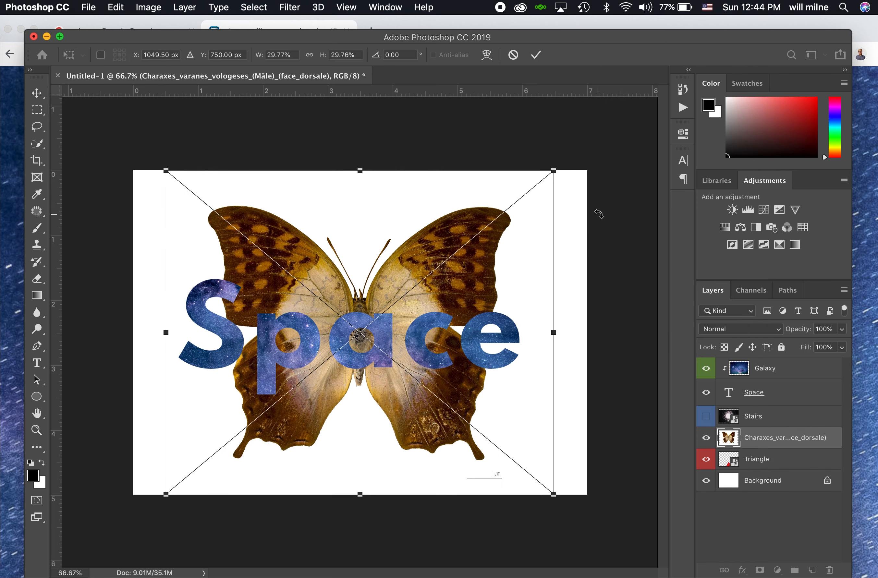
pyautogui.click(536, 55)
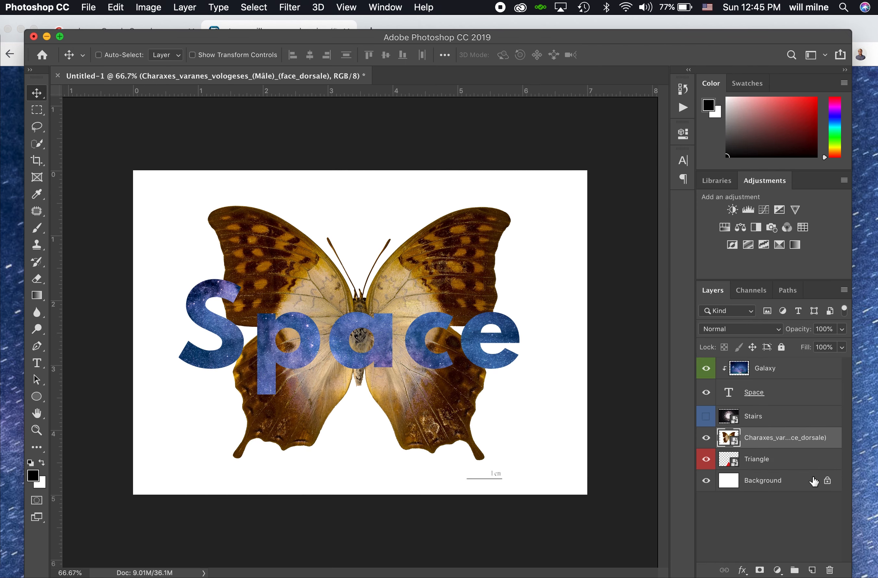
# Bring the butterfly layer to the top of the layer stack and rasterize it
pyautogui.press('super+shift+bracketright')
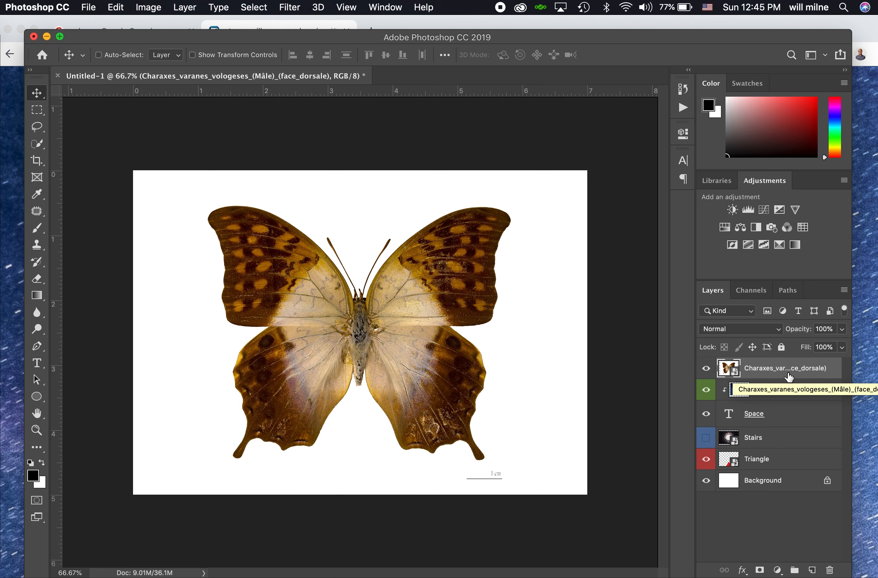
pyautogui.rightClick(768, 364)
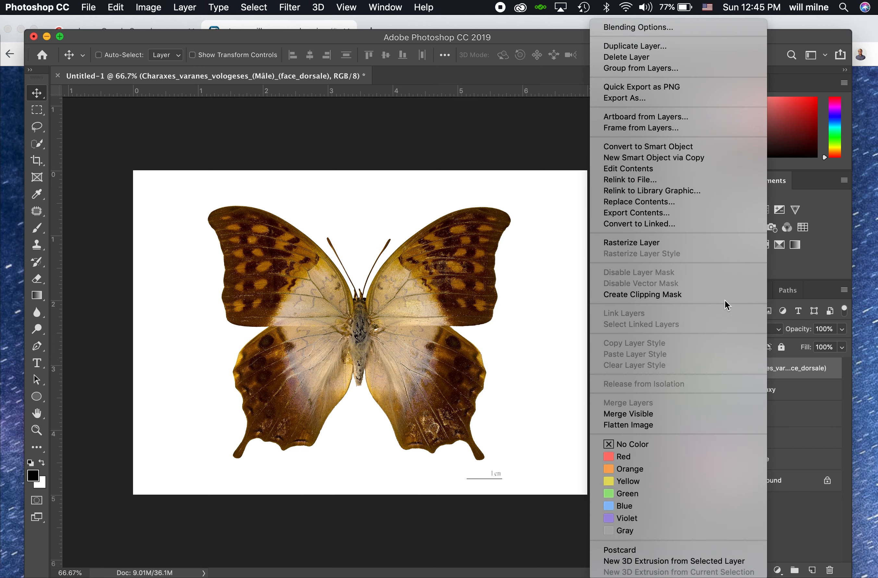
pyautogui.click(674, 246)
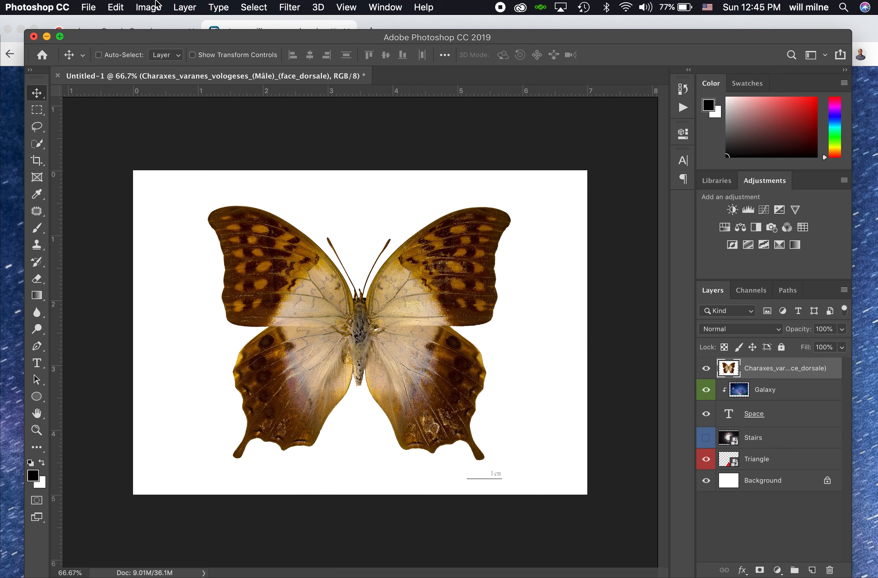
# Enlarge the butterfly image slightly with Free Transform and apply the change
pyautogui.click(116, 7)
pyautogui.click(170, 297)
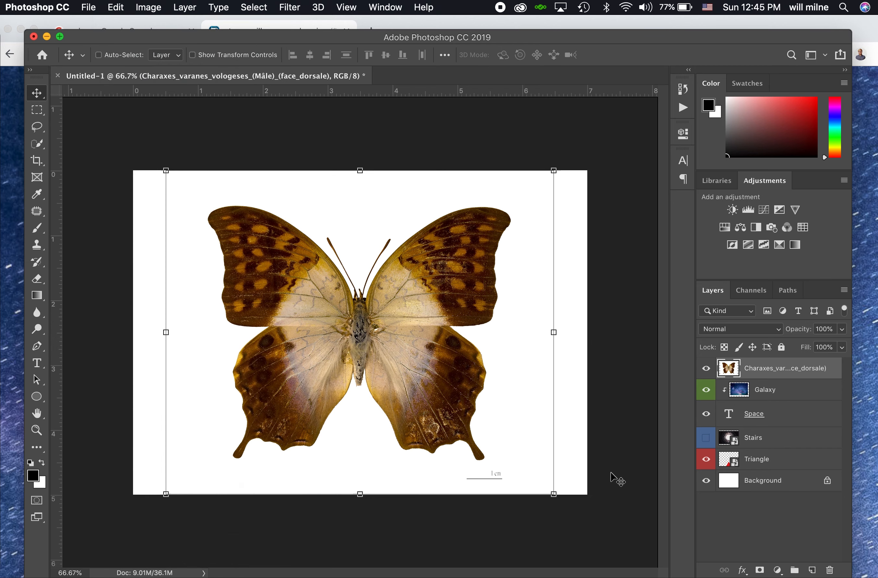
pyautogui.moveTo(554, 495)
pyautogui.mouseDown()
pyautogui.moveTo(478, 414)
pyautogui.moveTo(562, 498)
pyautogui.moveTo(496, 433)
pyautogui.moveTo(535, 473)
pyautogui.moveTo(419, 408)
pyautogui.moveTo(350, 409)
pyautogui.moveTo(319, 437)
pyautogui.moveTo(463, 403)
pyautogui.moveTo(567, 491)
pyautogui.mouseUp()
pyautogui.press('Return')
pyautogui.click(116, 7)
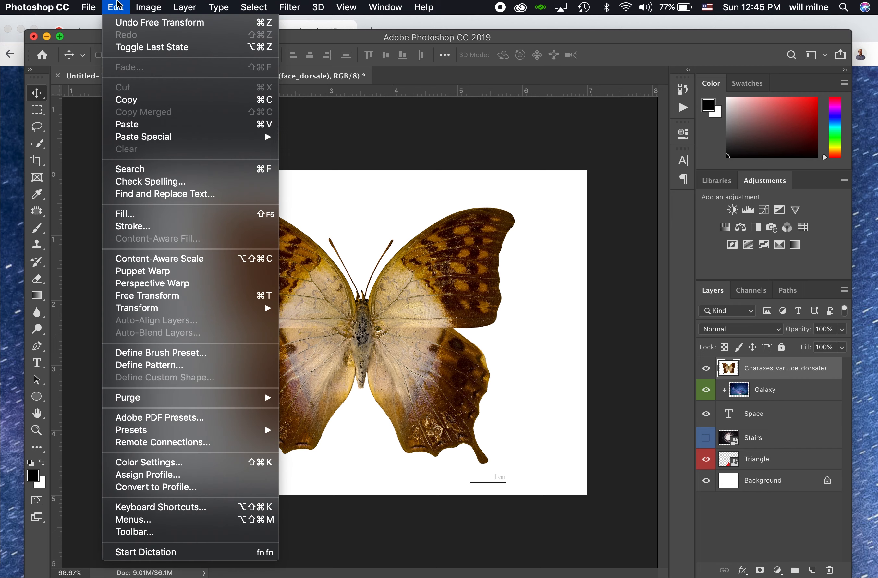
pyautogui.moveTo(177, 314)
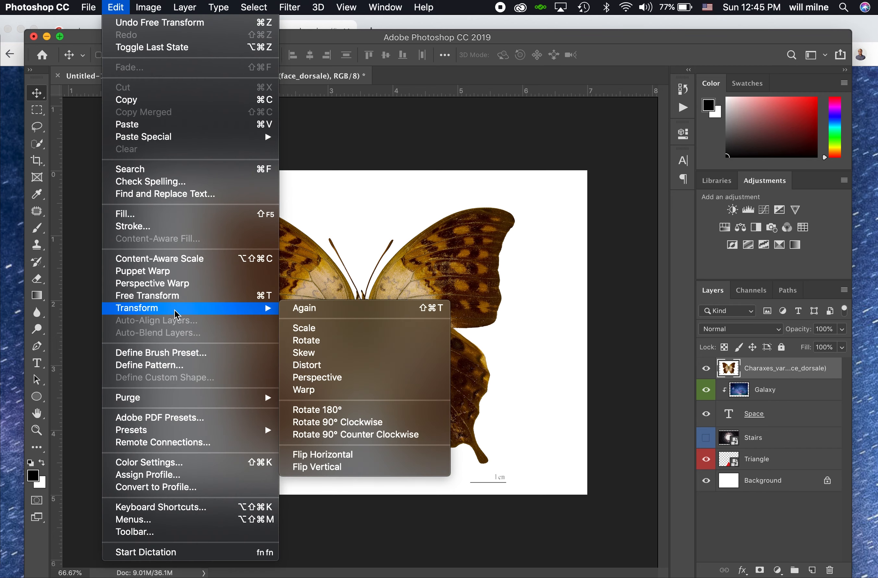
pyautogui.click(325, 342)
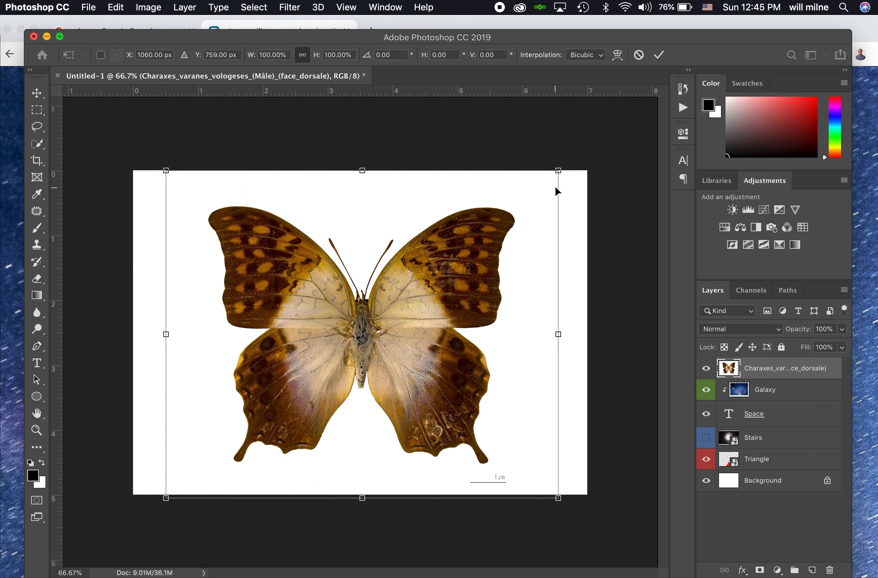
pyautogui.press('Escape')
# Scale the butterfly proportionally to about 72% with Free Transform, rotate it about 19° clockwise and shift it toward the canvas's left side
pyautogui.press('super+t')
pyautogui.moveTo(559, 170); pyautogui.dragTo(558, 171)
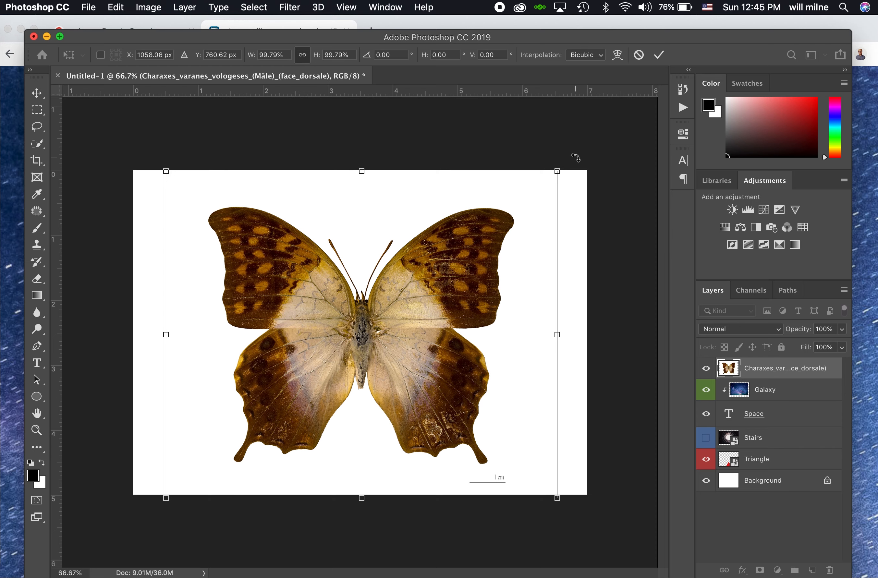
pyautogui.moveTo(577, 157); pyautogui.dragTo(470, 293)
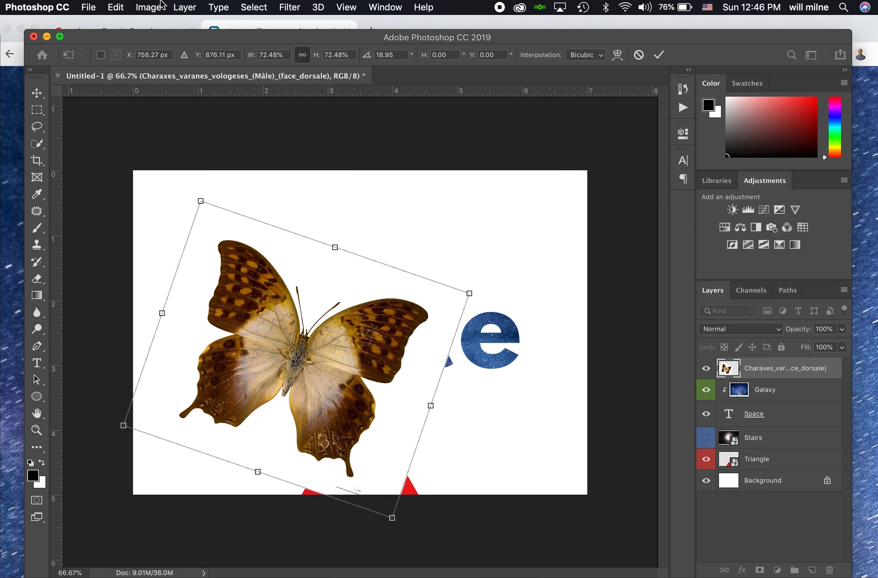
# Skew the butterfly by its four corners into an irregular tilted quadrilateral, pulling the lower right corner outward last
pyautogui.click(118, 7)
pyautogui.moveTo(165, 308)
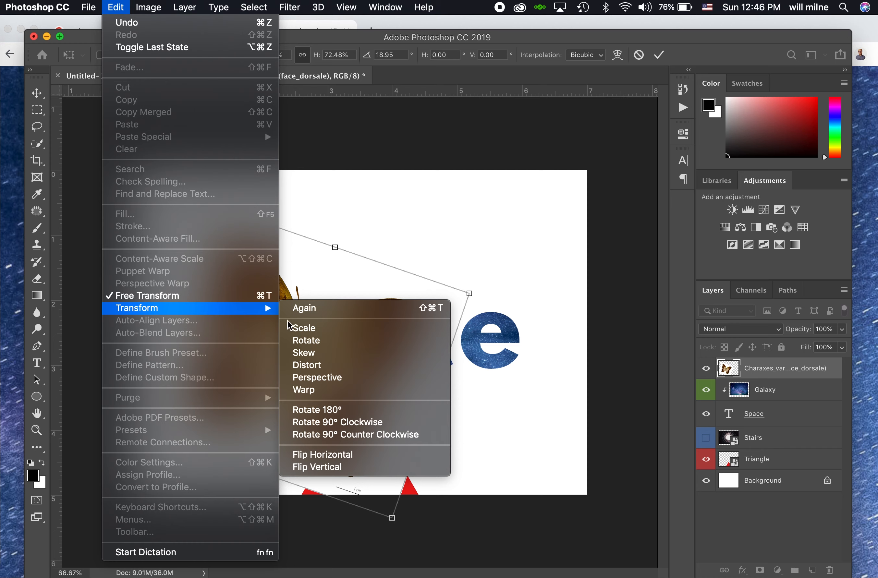
pyautogui.click(303, 354)
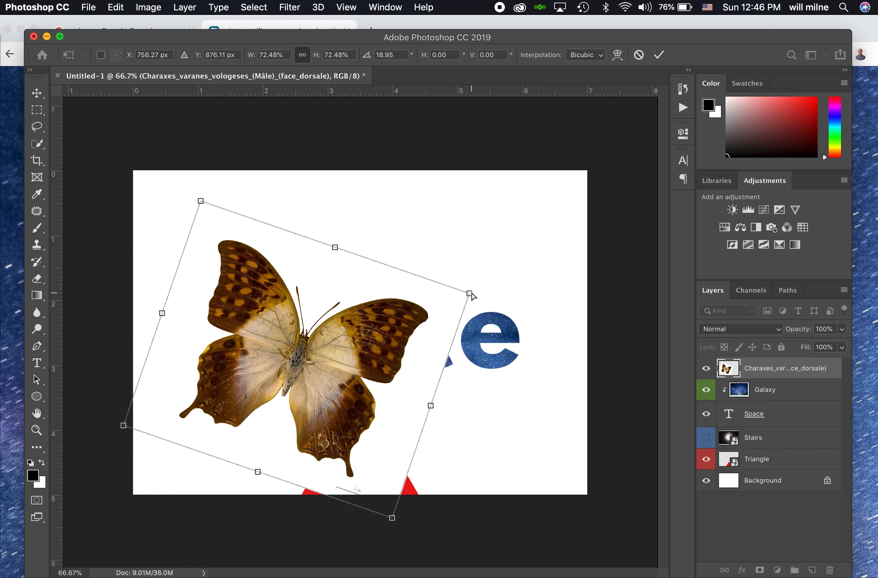
pyautogui.moveTo(472, 296); pyautogui.dragTo(499, 205)
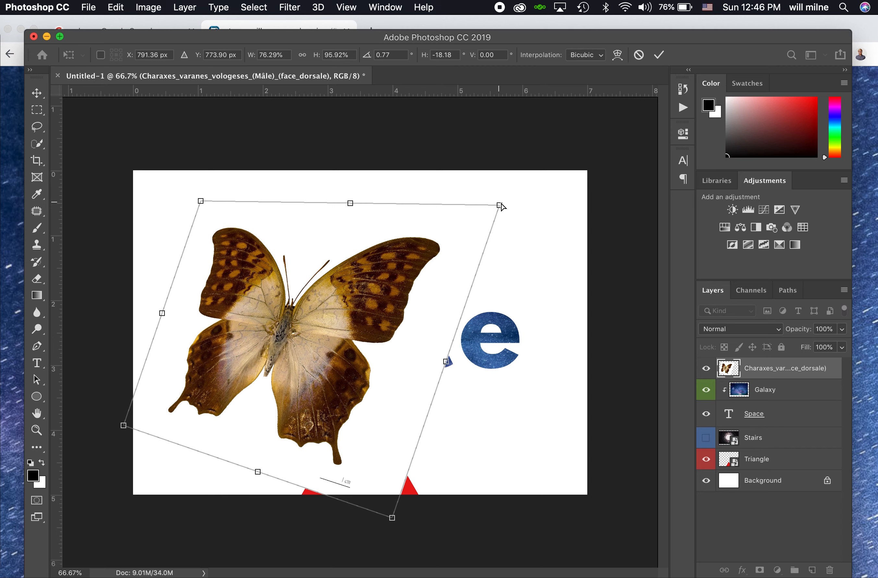
pyautogui.moveTo(393, 519); pyautogui.dragTo(437, 402)
pyautogui.moveTo(123, 427); pyautogui.dragTo(204, 463)
pyautogui.moveTo(200, 201); pyautogui.dragTo(212, 139)
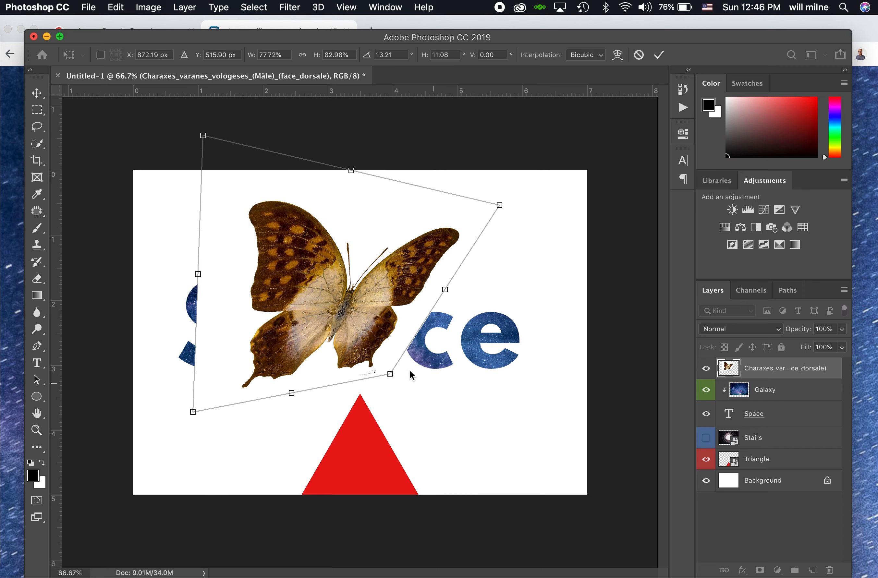
pyautogui.moveTo(391, 373); pyautogui.dragTo(491, 450)
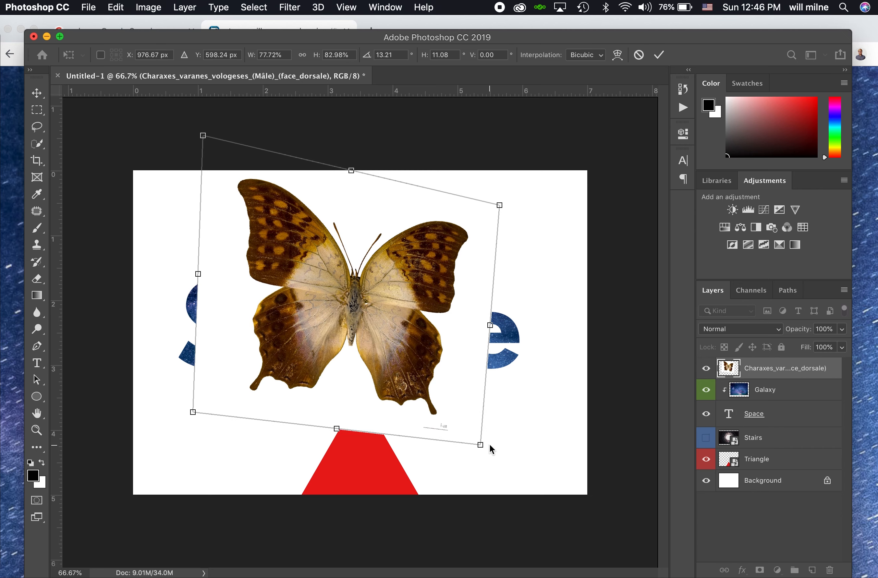
# Switch the transform to Distort, nudge the butterfly down and left, and stretch its right side outward to about 88% width
pyautogui.click(115, 7)
pyautogui.moveTo(187, 307)
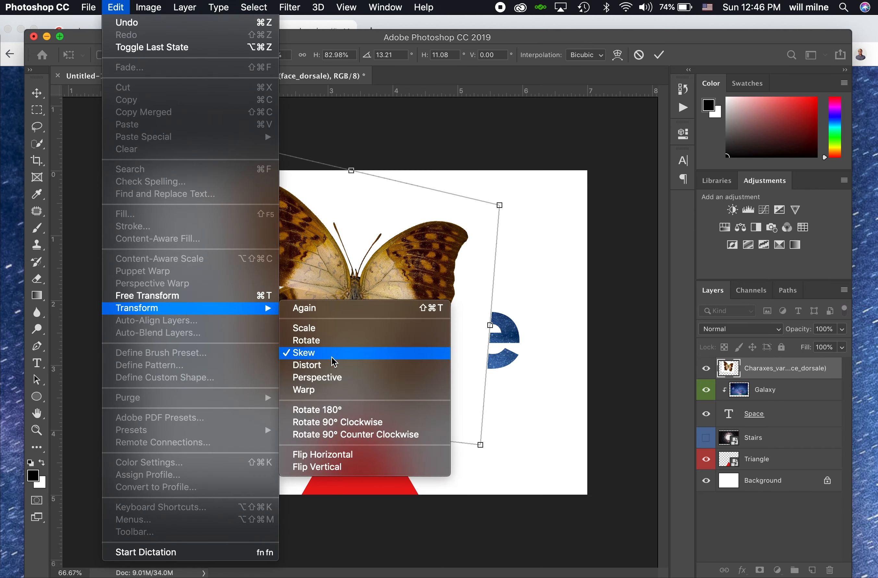
pyautogui.click(327, 366)
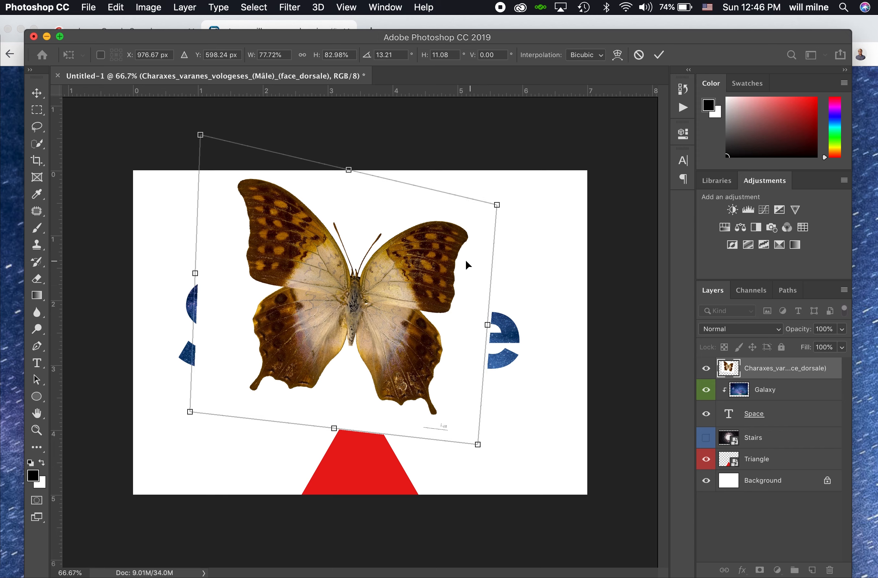
pyautogui.moveTo(465, 260)
pyautogui.mouseDown()
pyautogui.moveTo(456, 260)
pyautogui.moveTo(459, 268)
pyautogui.mouseUp()
pyautogui.moveTo(487, 342); pyautogui.dragTo(527, 322)
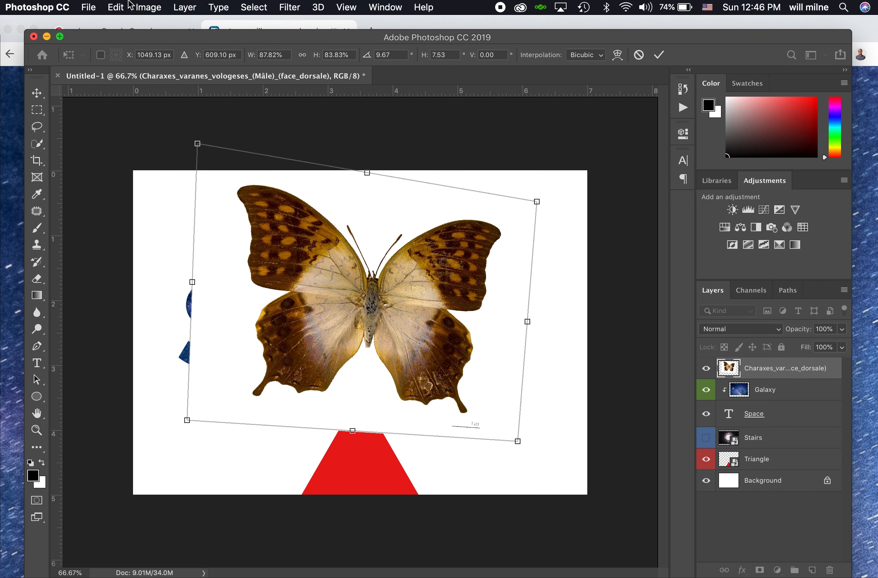
# Warp the butterfly by pulling its right side inward, its lower edge downward and its upper left corner down, and apply the transform
pyautogui.click(126, 7)
pyautogui.moveTo(180, 309)
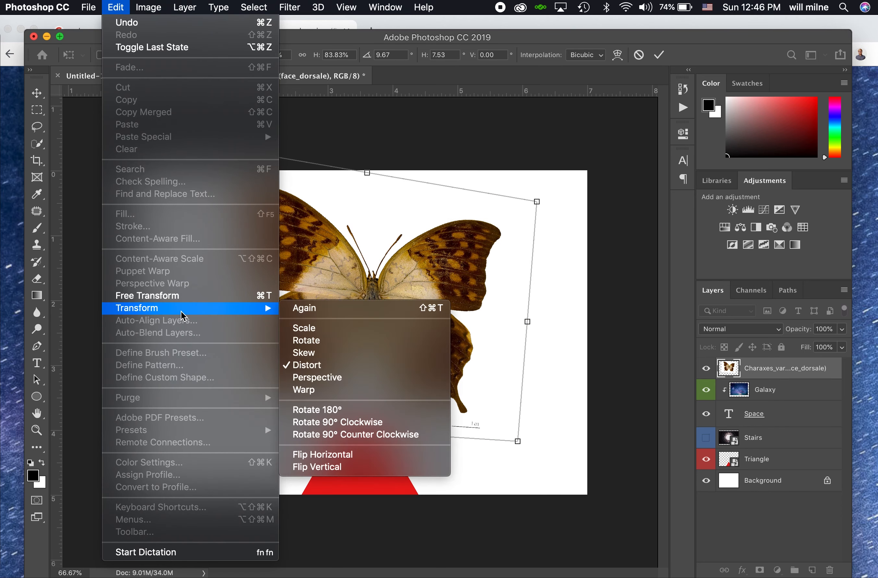
pyautogui.click(302, 390)
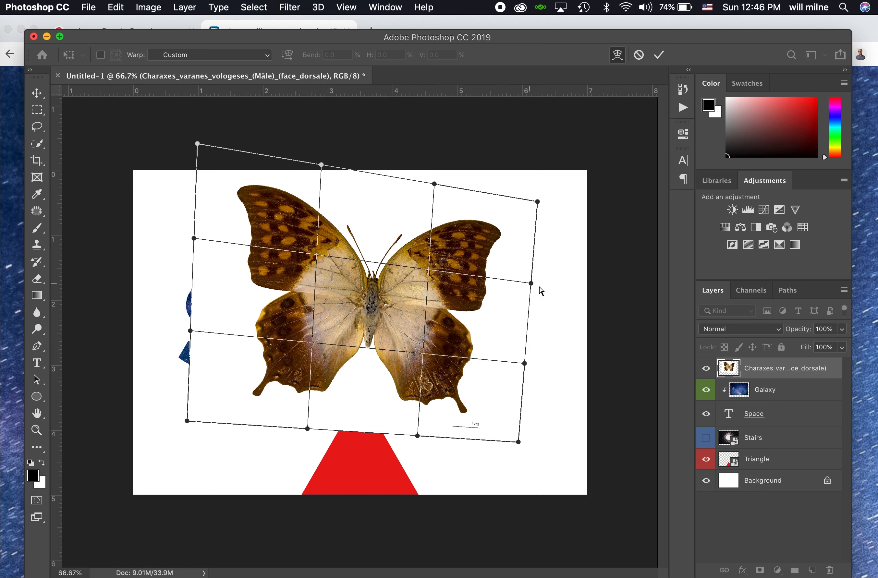
pyautogui.moveTo(486, 263); pyautogui.dragTo(473, 261)
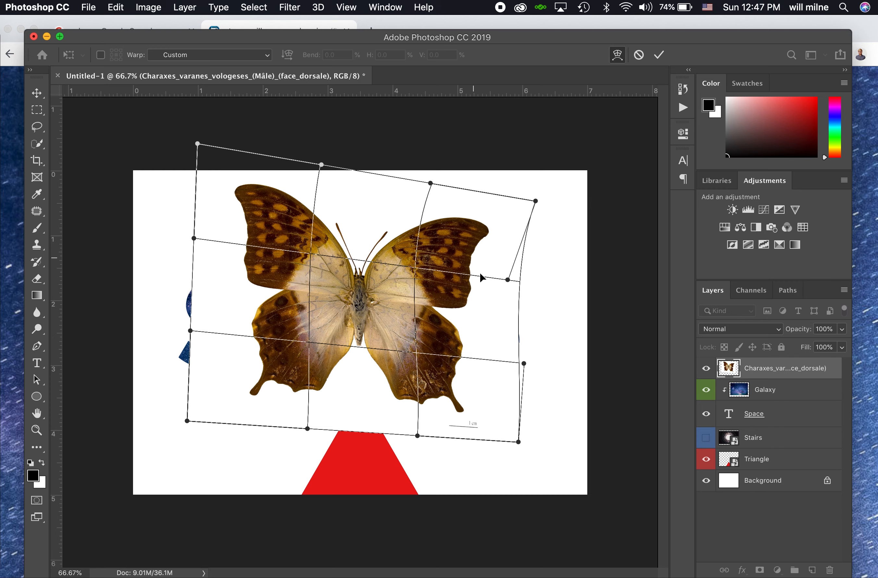
pyautogui.moveTo(507, 281); pyautogui.dragTo(373, 306)
pyautogui.moveTo(371, 408); pyautogui.dragTo(374, 440)
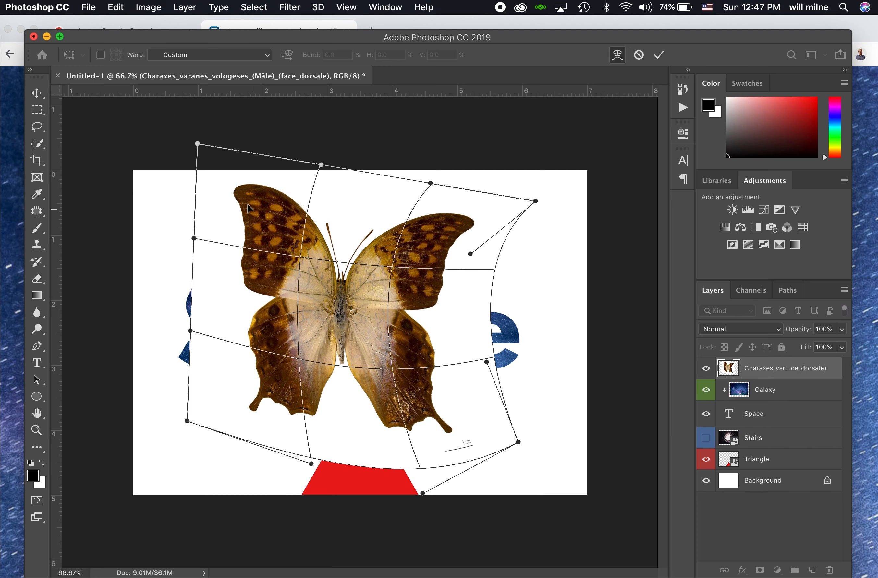
pyautogui.moveTo(198, 144); pyautogui.dragTo(193, 186)
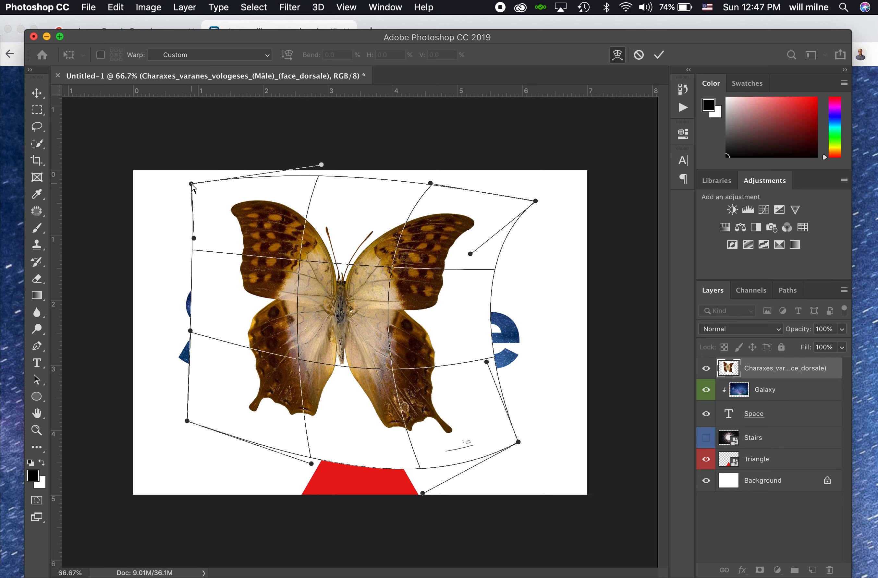
pyautogui.click(659, 55)
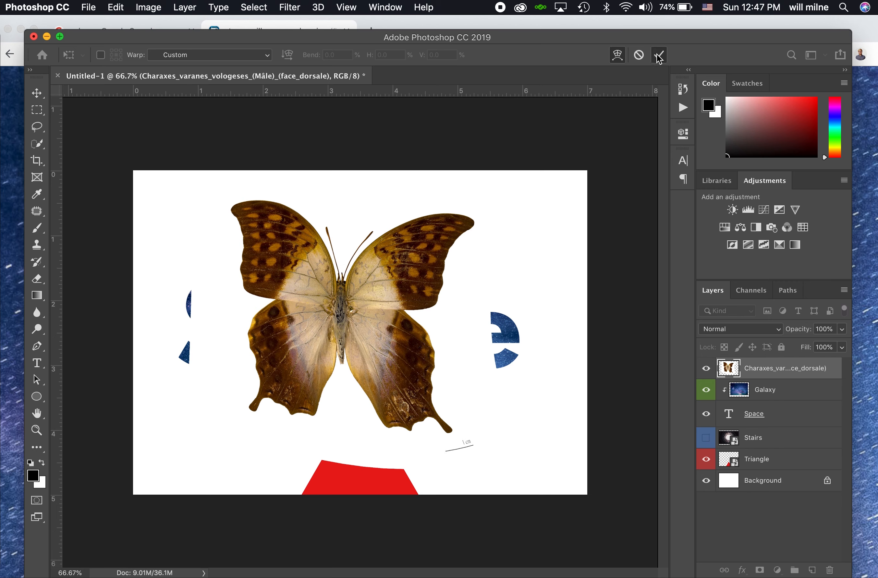
# Rotate the warped butterfly slightly counterclockwise with Free Transform
pyautogui.press('super+t')
pyautogui.moveTo(552, 152); pyautogui.dragTo(420, 249)
pyautogui.press('Escape')
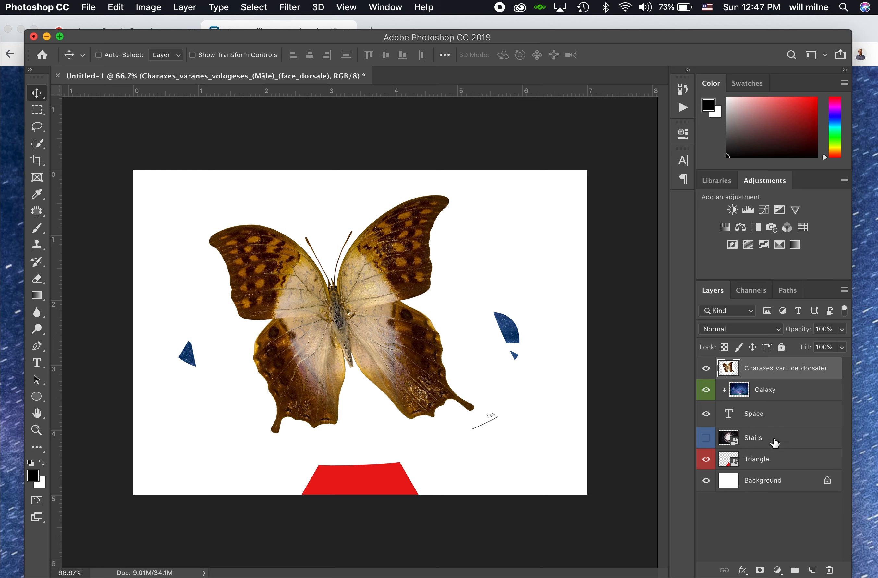
# Group all layers from the butterfly down to Triangle and name the group "Butterfly Plus Other Things"
pyautogui.keyDown('shift'); pyautogui.click(775, 460); pyautogui.keyUp('shift')
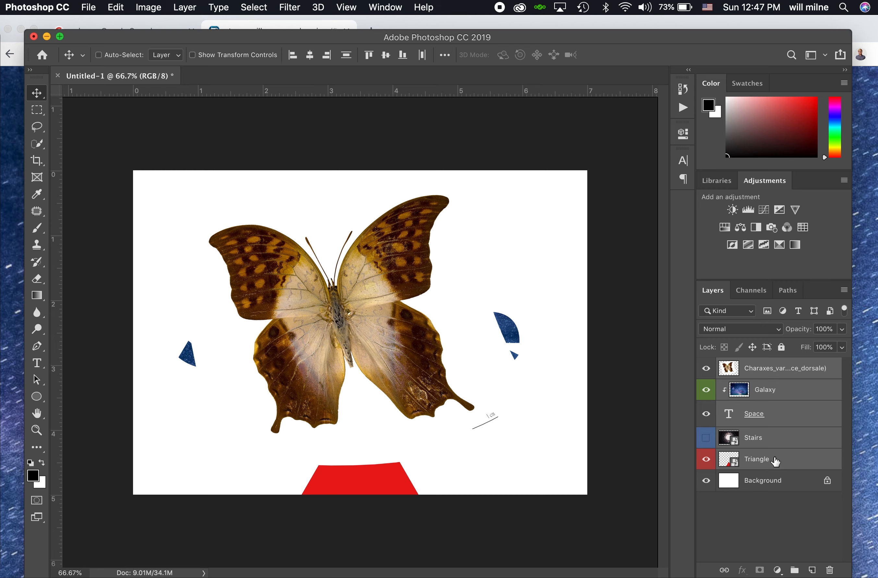
pyautogui.click(795, 570)
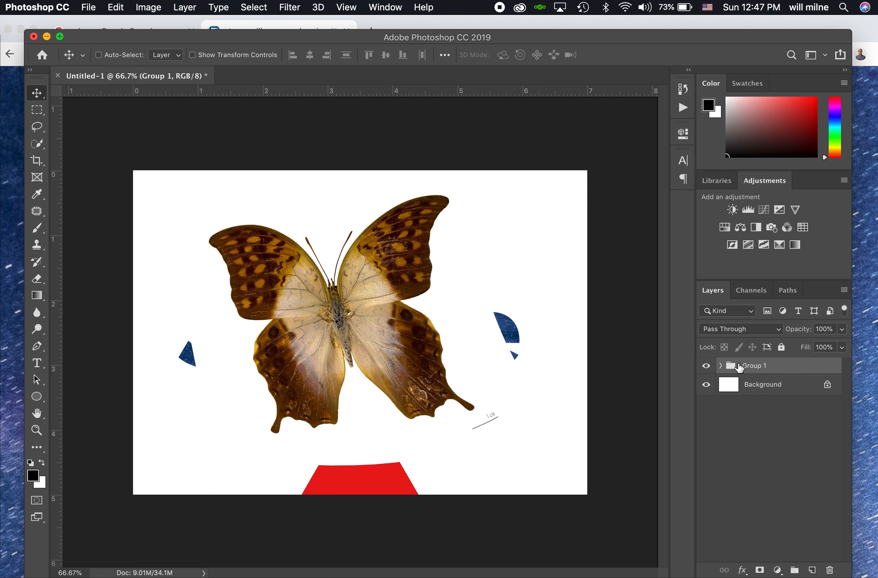
pyautogui.doubleClick(758, 367)
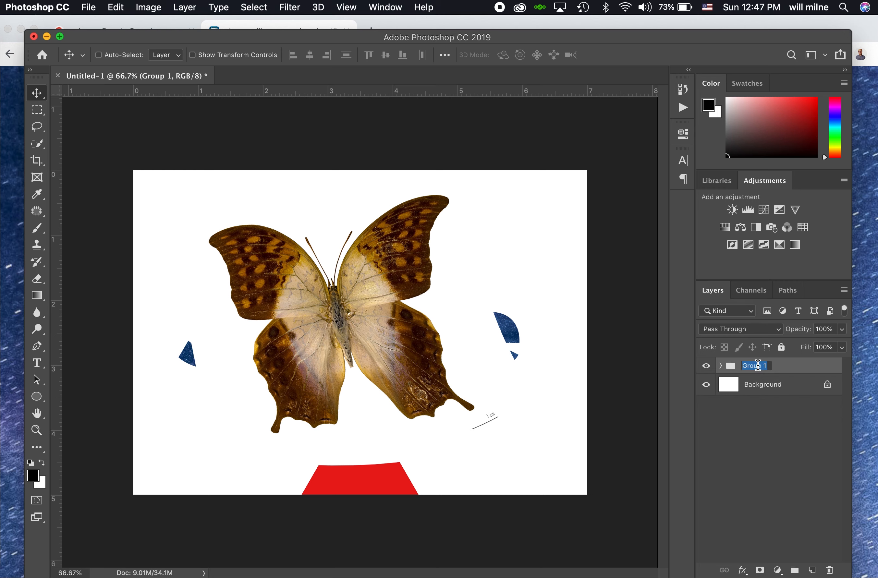
pyautogui.write('Butterfly')
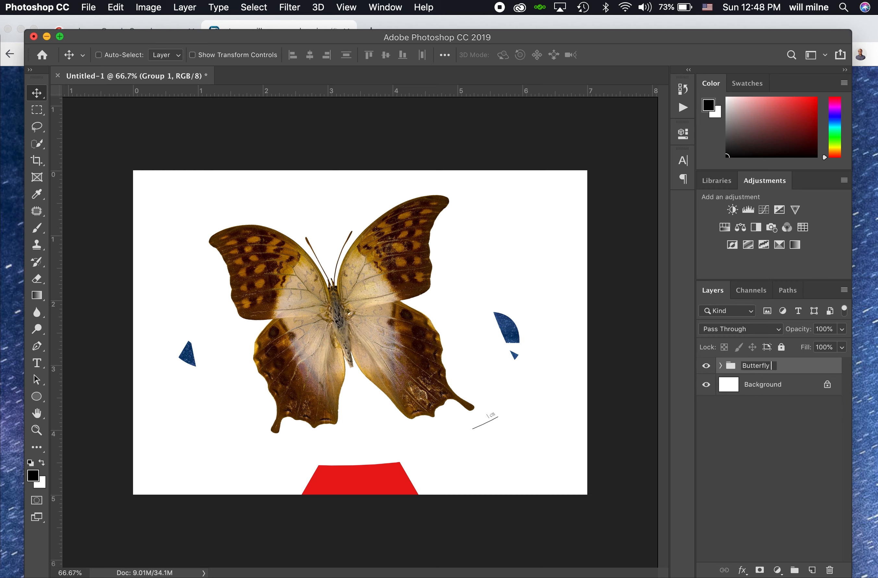
pyautogui.write(' Pulus Other Things')
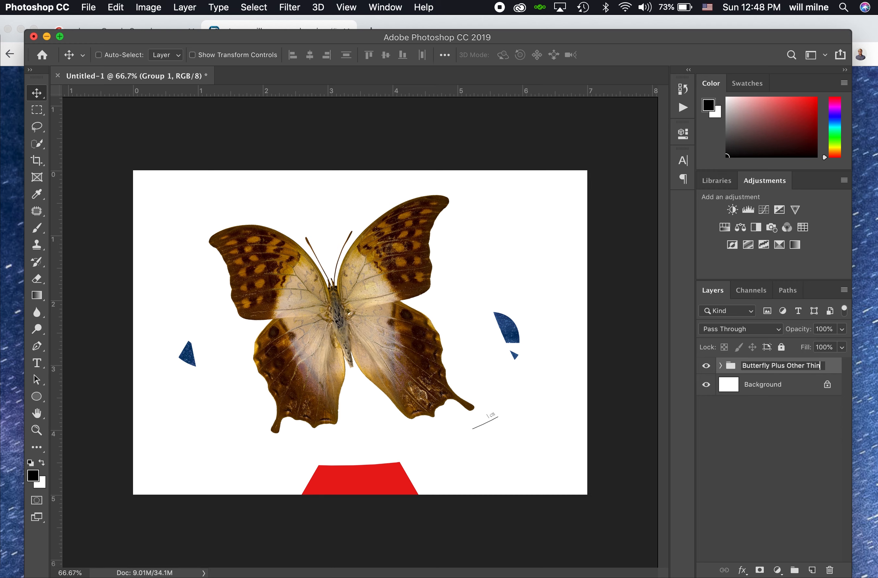